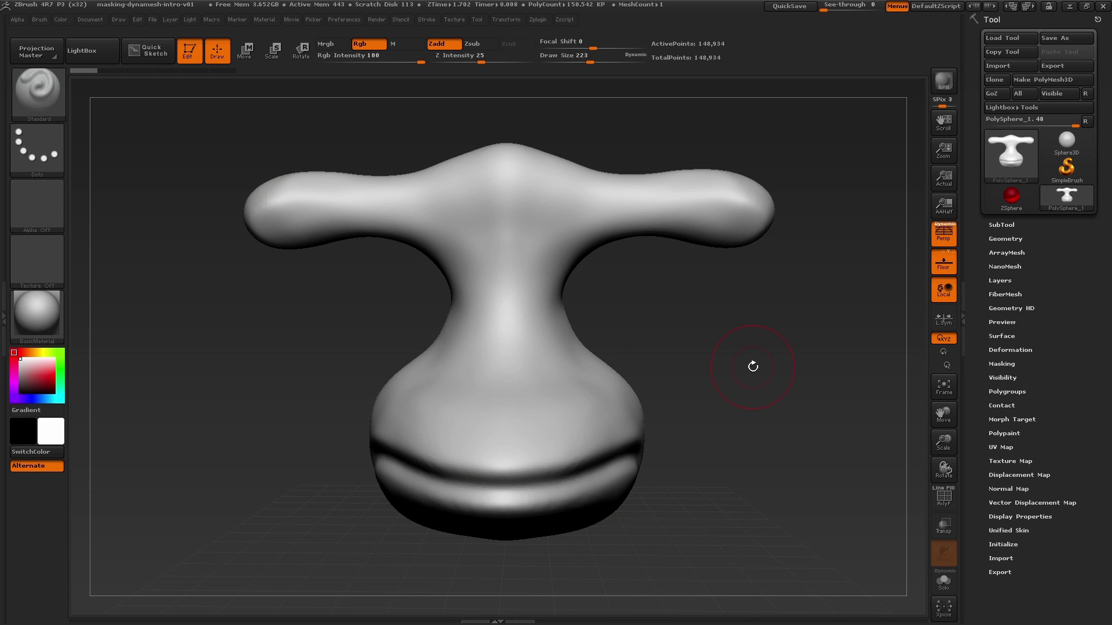
mouse_move(757, 367)
left_mouse_down()
mouse_move(767, 365)
mouse_move(744, 358)
mouse_move(766, 362)
left_mouse_up()
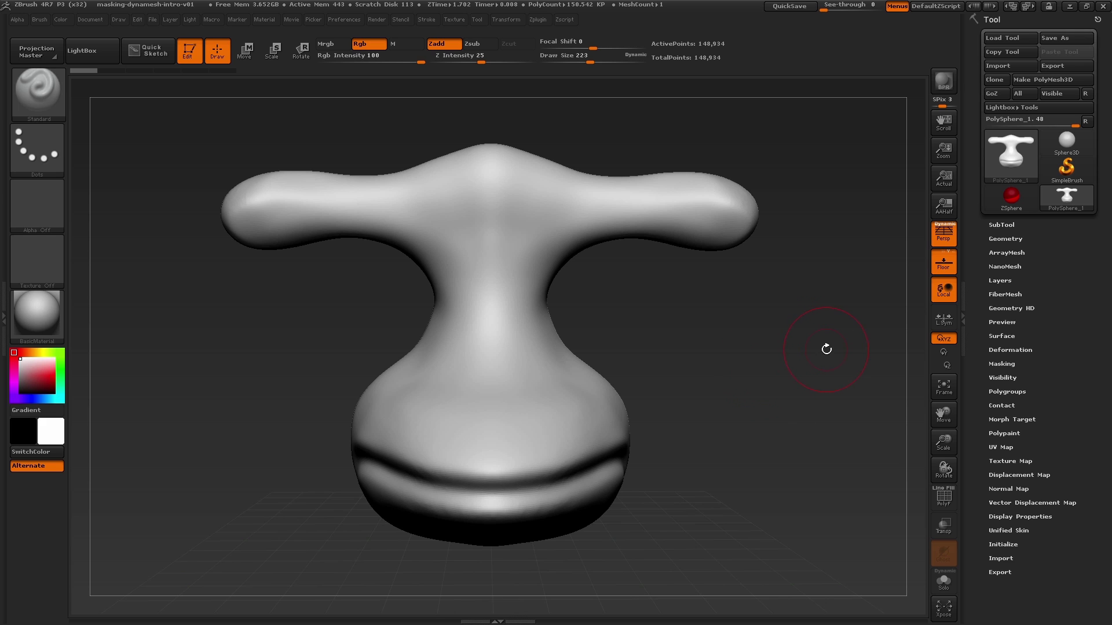
left_click_drag(831, 347, 831, 346)
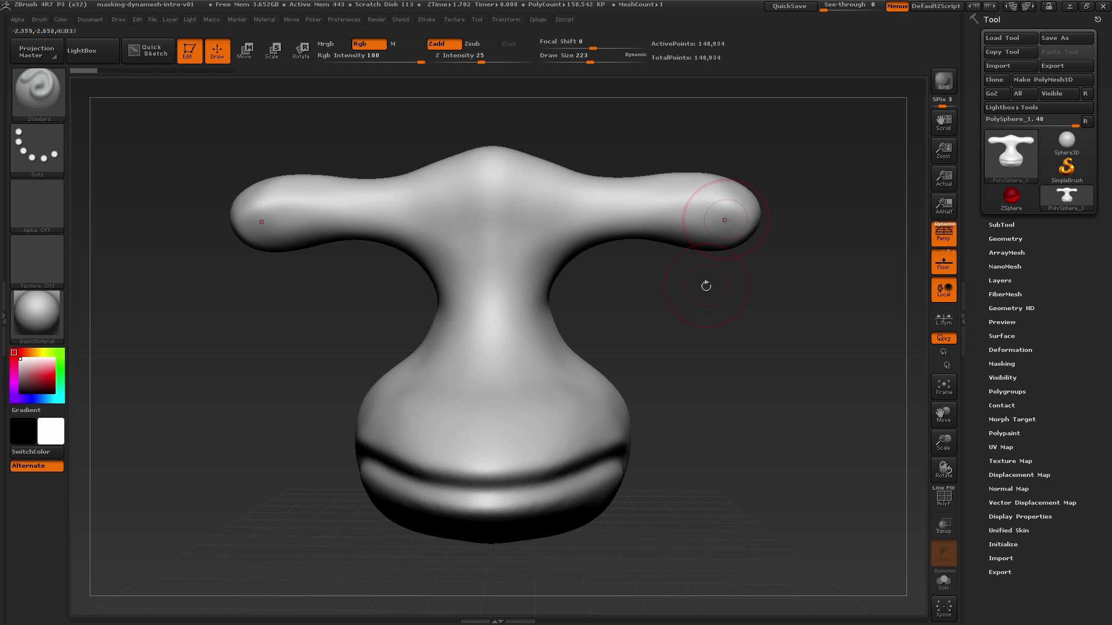
- Carve an eye socket into the end of the stalk with the ClayBuildup brush at draw size 87
mouse_move(703, 205)
right_mouse_down("ctrl")
mouse_move(786, 281)
mouse_move(831, 348)
right_mouse_up("ctrl")
mouse_move(742, 252)
right_mouse_down("alt")
mouse_move(633, 273)
mouse_move(565, 331)
right_mouse_up("alt")
key("b")
key("c")
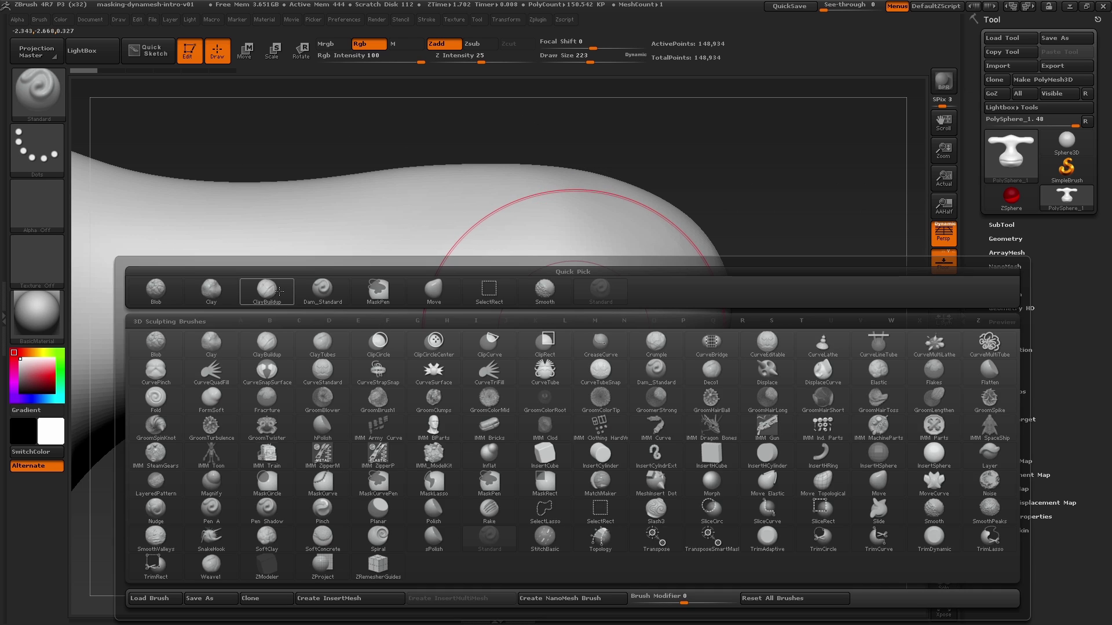
key("b")
key("s")
mouse_move(530, 302)
left_mouse_down()
mouse_move(511, 300)
mouse_move(517, 288)
mouse_move(589, 265)
mouse_move(642, 280)
mouse_move(621, 333)
mouse_move(581, 298)
mouse_move(521, 307)
mouse_move(602, 261)
mouse_move(641, 313)
mouse_move(608, 331)
left_mouse_up()
right_click_drag(608, 331, 553, 336)
left_click_drag(545, 286, 614, 322)
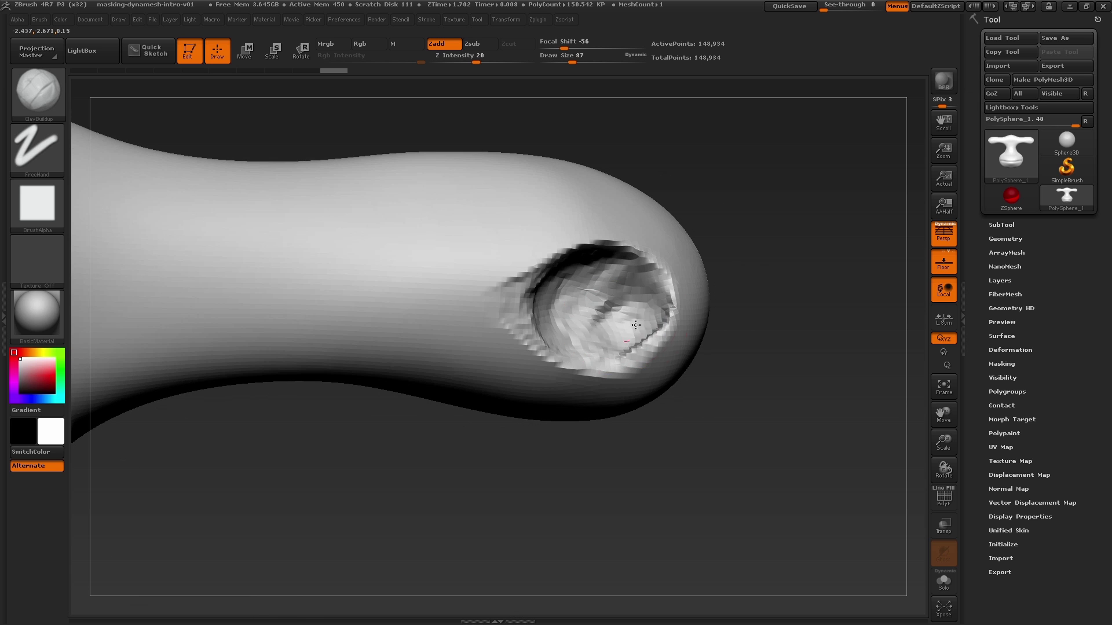
- Deepen and shape the eye socket's edges with the ClayBuildup brush at draw size 54
right_click_drag(608, 308, 611, 309)
key("s")
mouse_move(521, 294)
left_mouse_down()
mouse_move(510, 294)
mouse_move(602, 335)
left_mouse_up()
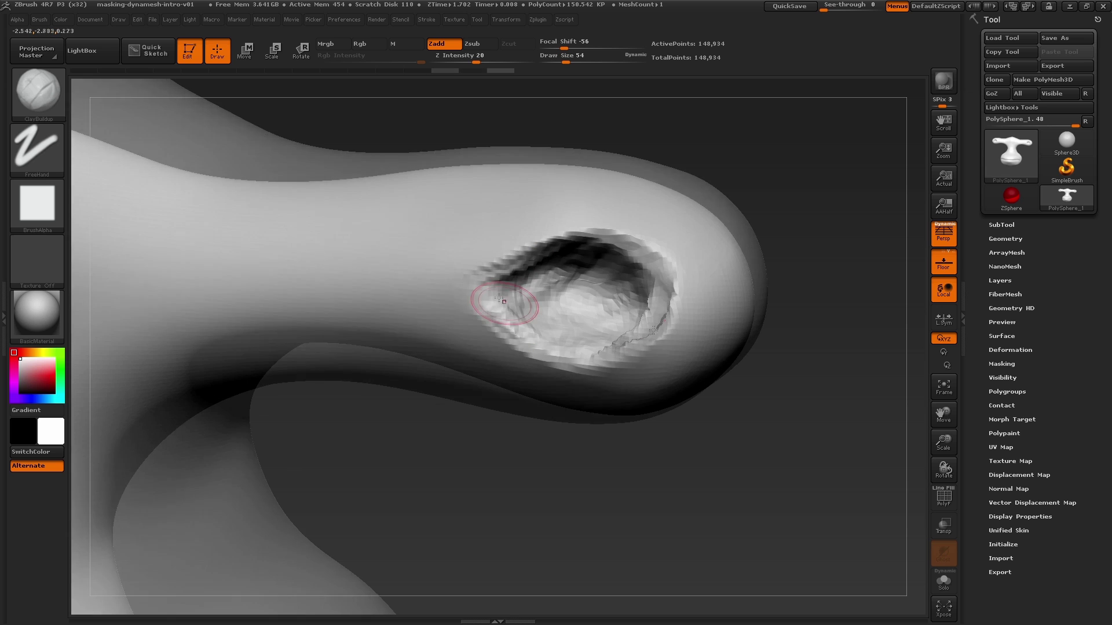
left_click_drag(499, 298, 612, 311)
- Cut eyelid creases along the socket's lower and upper rims with the Dam_Standard brush at draw size 56
key("b")
key("d")
key("s")
key("bracketleft")
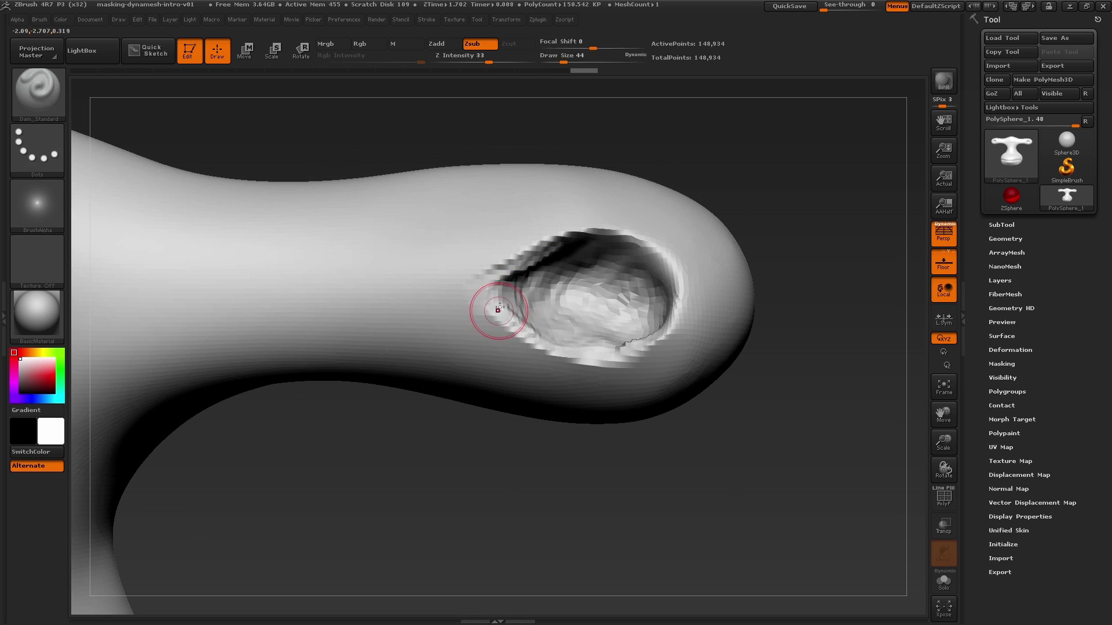
left_click_drag(659, 363, 485, 276)
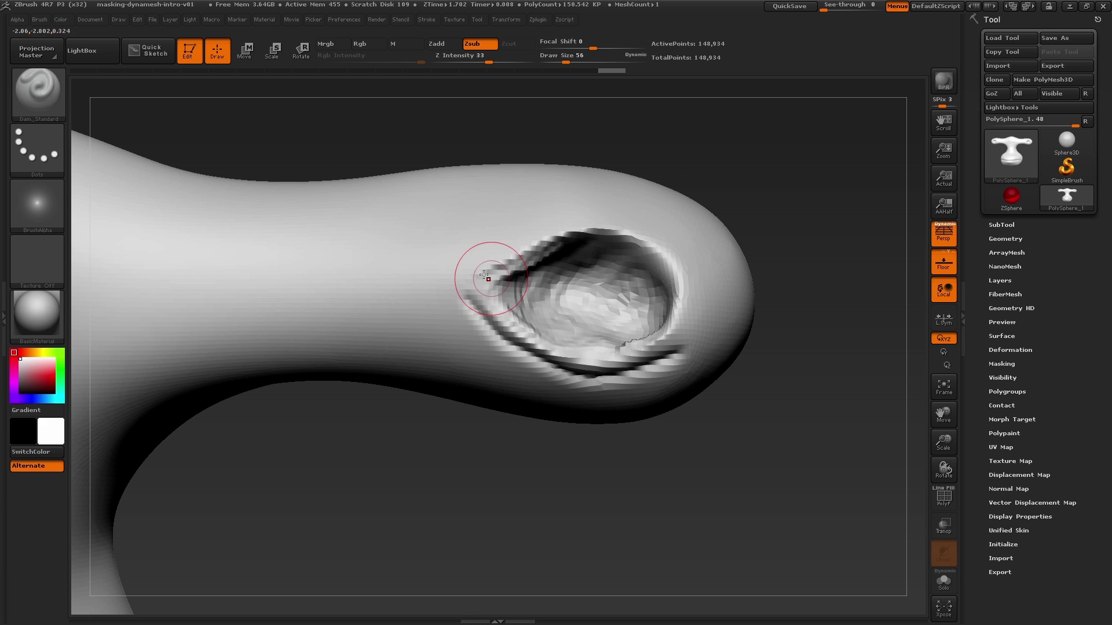
left_click_drag(593, 218, 698, 262)
right_click_drag(702, 266, 669, 245)
mouse_move(573, 290)
right_mouse_down()
mouse_move(539, 237)
mouse_move(524, 244)
mouse_move(570, 255)
right_mouse_up()
key("shift")
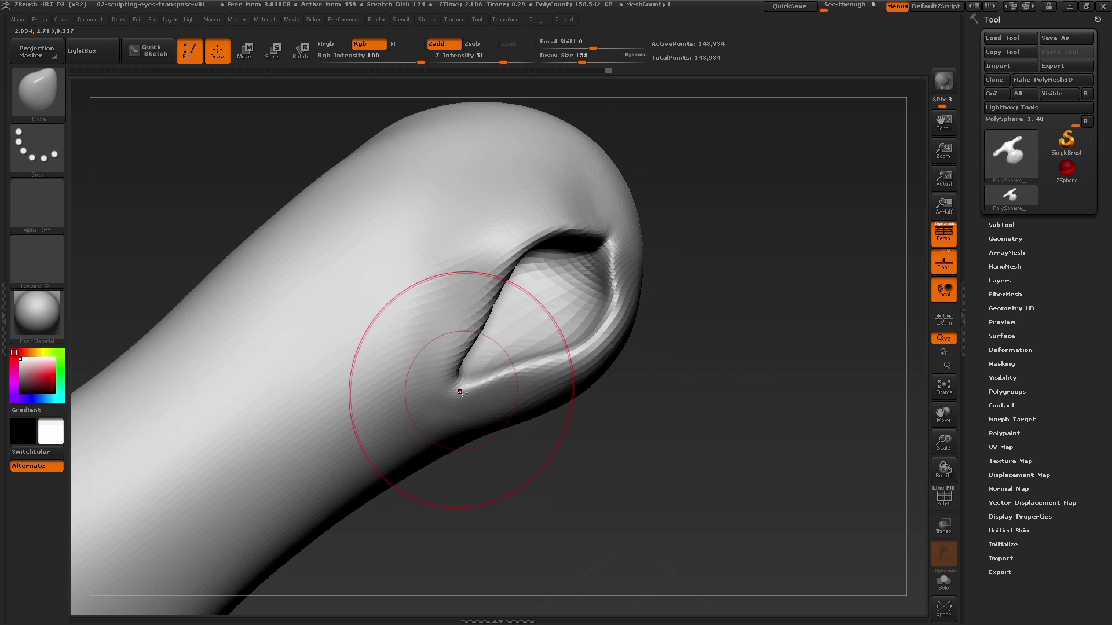
- Reshape the eye opening's corners and lids with the Move brush, reducing its draw size to 132 and 104
key("s")
left_click_drag(488, 351, 484, 350)
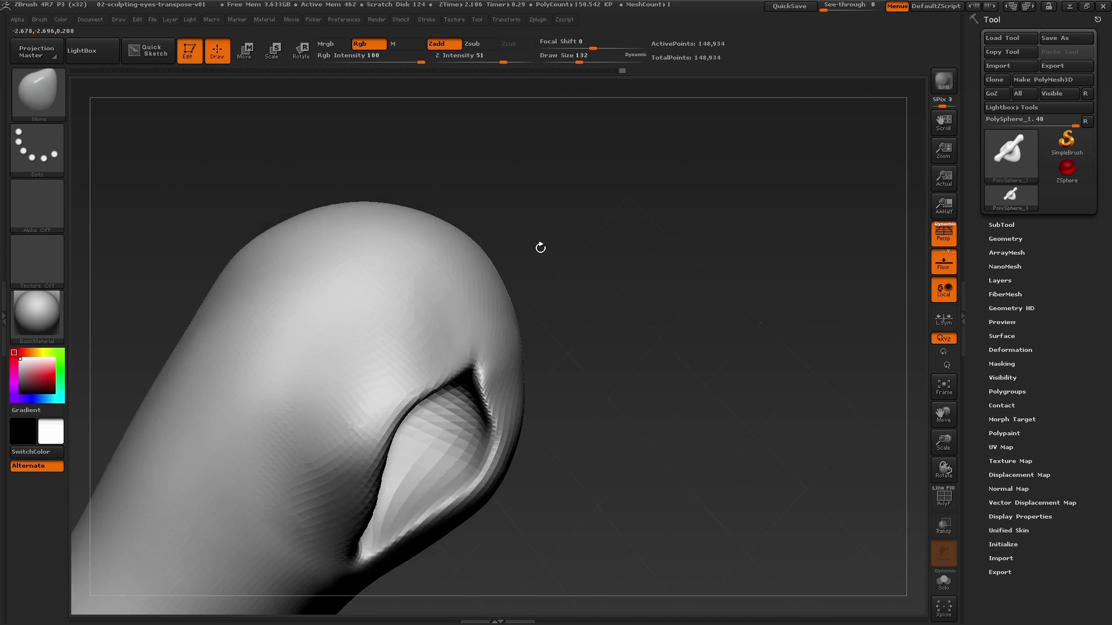
left_click_drag(540, 247, 498, 284)
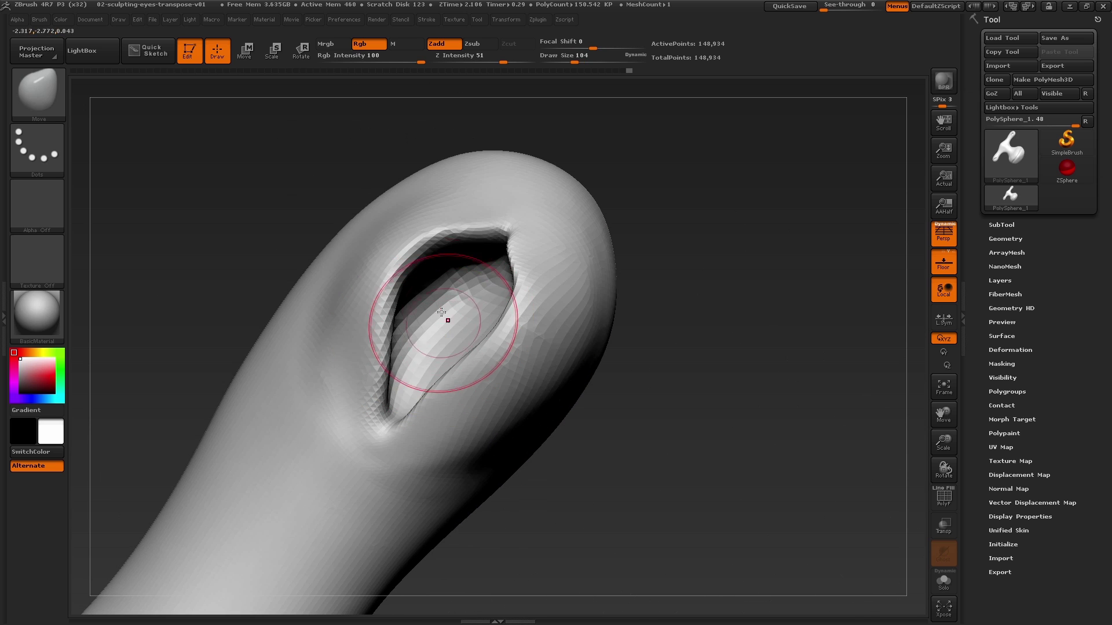
left_click_drag(441, 313, 387, 420, "shift")
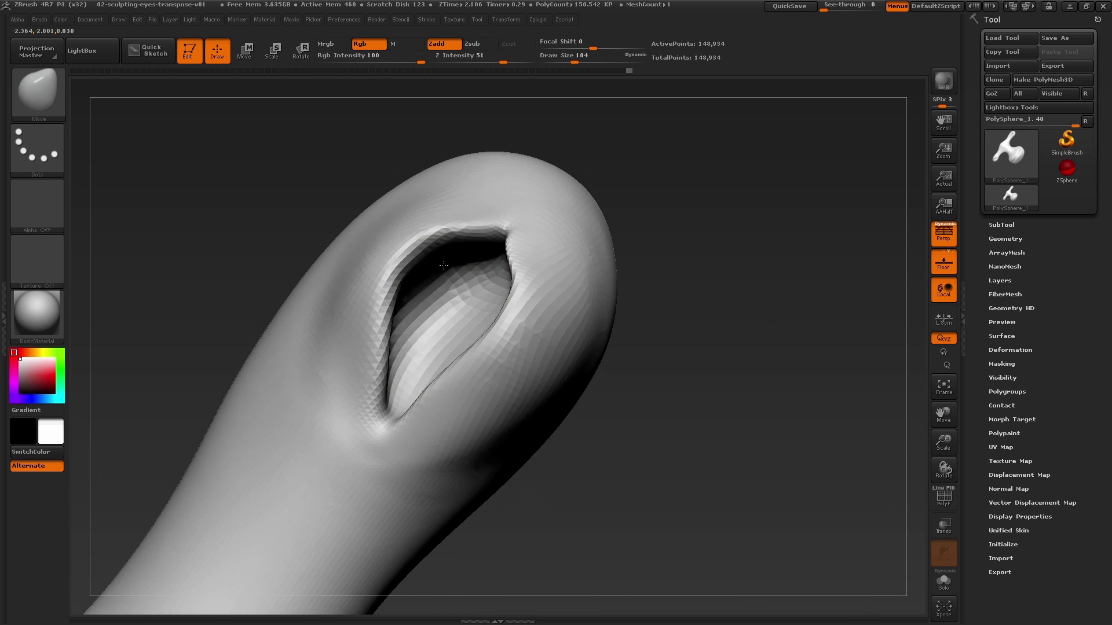
right_click_drag(387, 420, 488, 378)
- Push the volume around the eye opening into shape with the Move brush at draw size 207
key("s")
left_click_drag(488, 378, 500, 378)
mouse_move(499, 396)
right_mouse_down()
mouse_move(530, 400)
mouse_move(410, 417)
mouse_move(490, 405)
right_mouse_up()
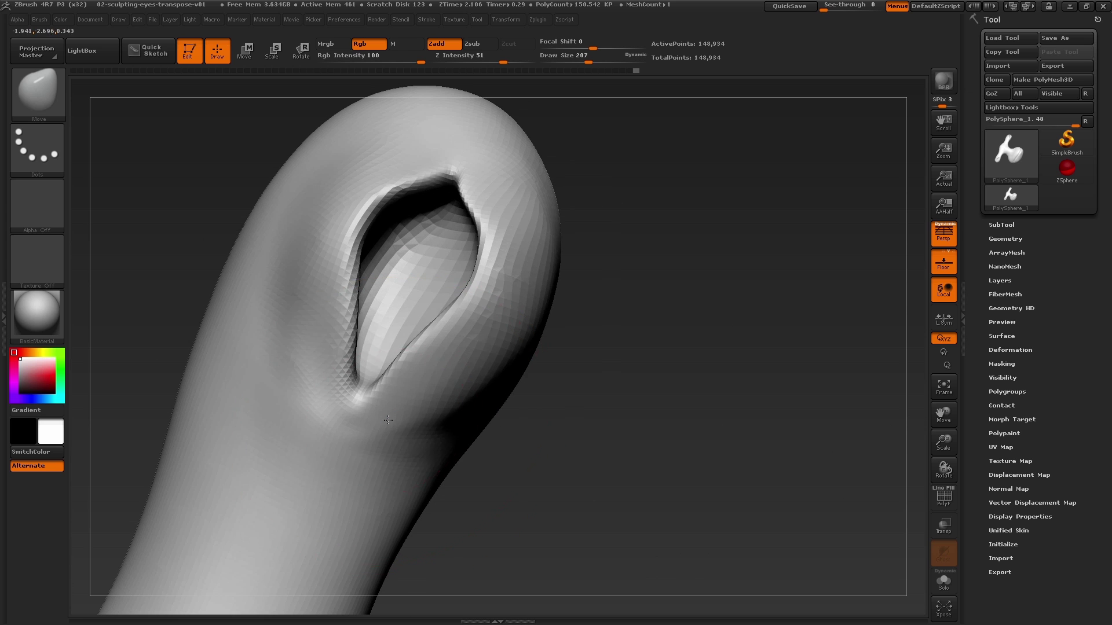
left_click_drag(356, 469, 456, 417, "shift")
mouse_move(456, 417)
right_mouse_down("ctrl")
mouse_move(498, 370)
mouse_move(486, 356)
mouse_move(469, 369)
right_mouse_up("ctrl")
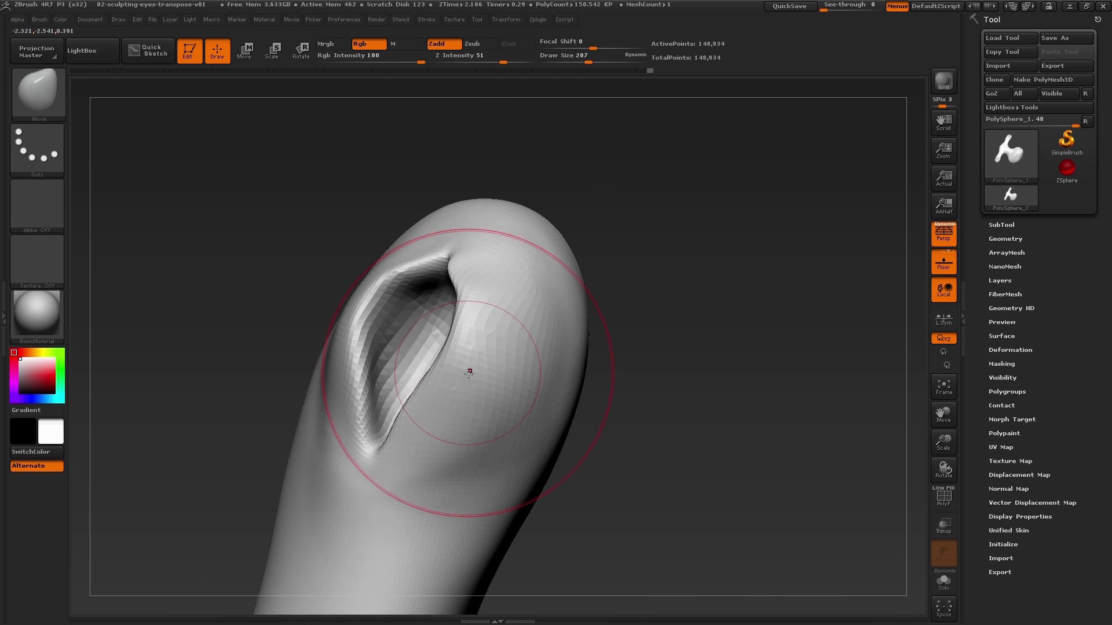
left_click_drag(469, 370, 468, 356)
mouse_move(468, 355)
right_mouse_down()
mouse_move(498, 351)
mouse_move(445, 344)
right_mouse_up()
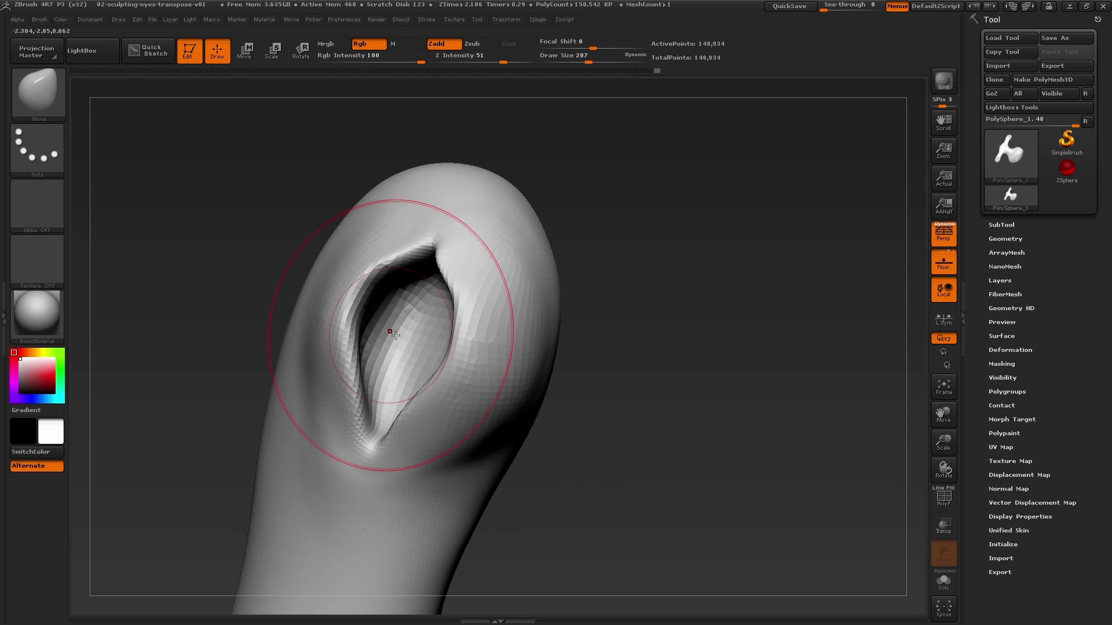
left_click_drag(390, 338, 382, 340)
mouse_move(382, 341)
right_mouse_down()
mouse_move(425, 347)
mouse_move(415, 334)
right_mouse_up()
- Set the Move brush's draw size to 163 and show the whole head from the front
key("bracketleft")
key("bracketleft")
key("bracketright")
right_click_drag(536, 290, 614, 239, "ctrl")
right_click_drag(614, 238, 556, 290)
mouse_move(556, 291)
left_mouse_down()
mouse_move(562, 391)
mouse_move(695, 324)
mouse_move(906, 260)
left_mouse_up()
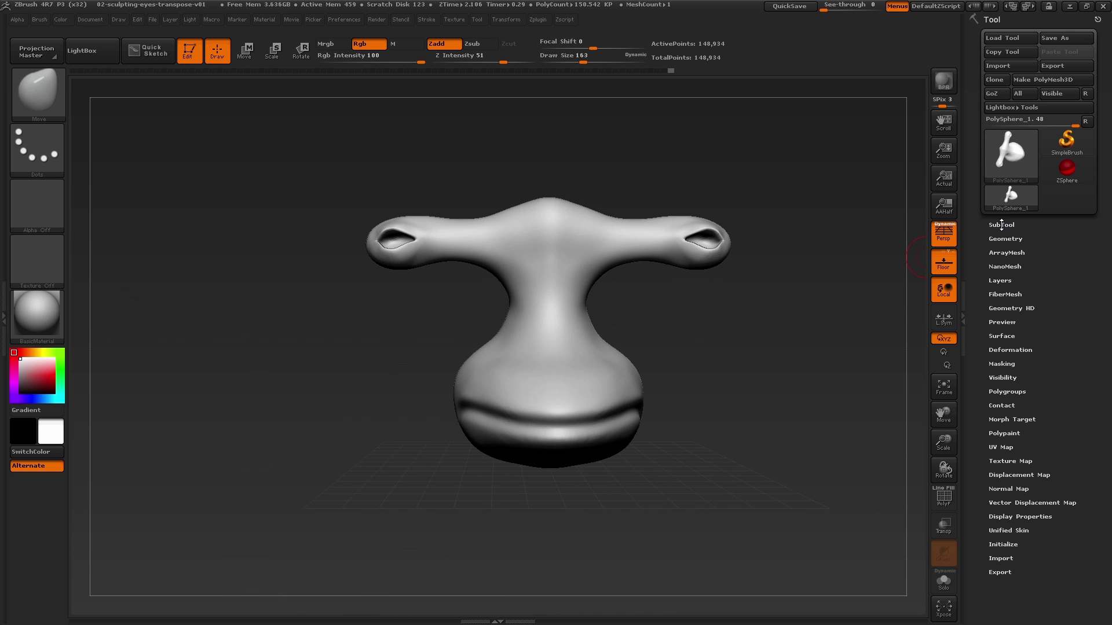
- Open the subtool list and rename the head subtool as sharkboy
left_click(1001, 224)
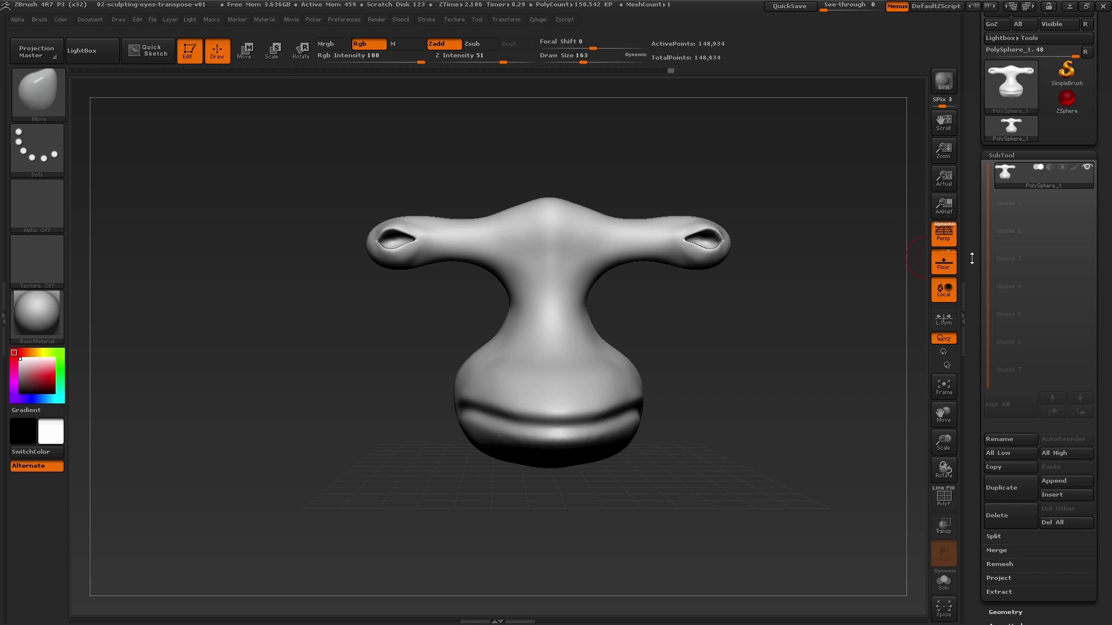
left_click_drag(972, 258, 973, 356)
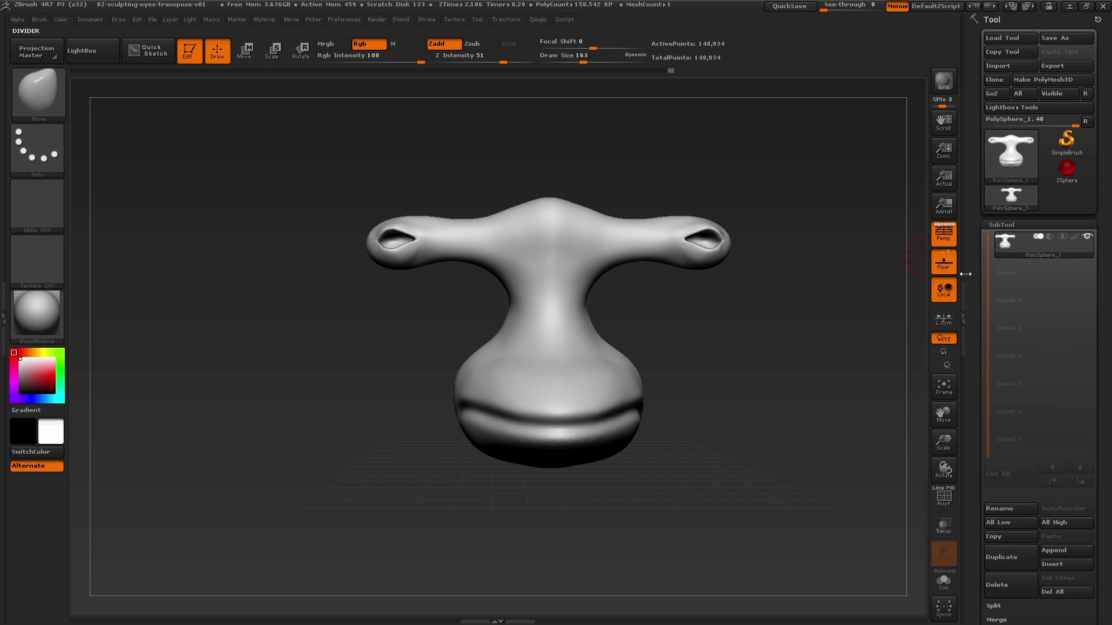
mouse_move(1003, 244)
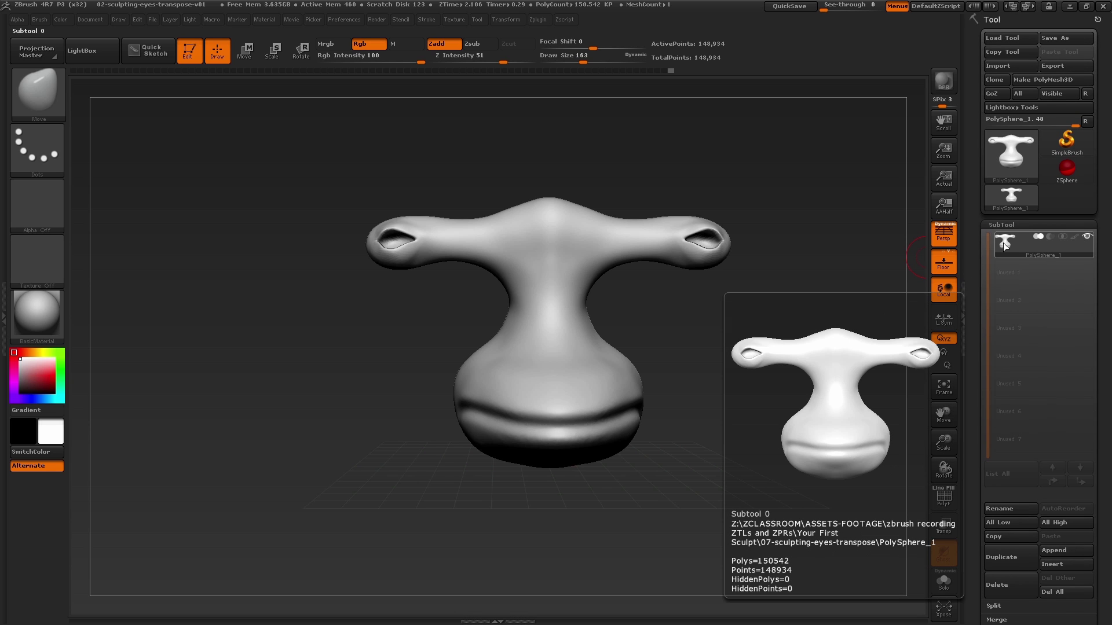
left_click(1006, 508)
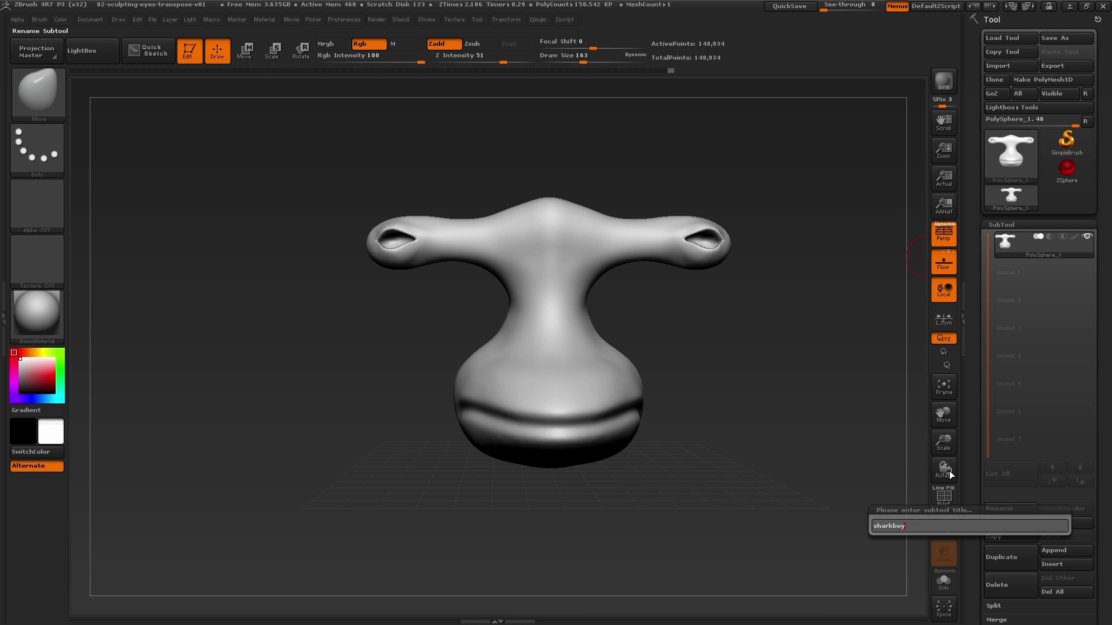
type("sharkboy")
key("Return")
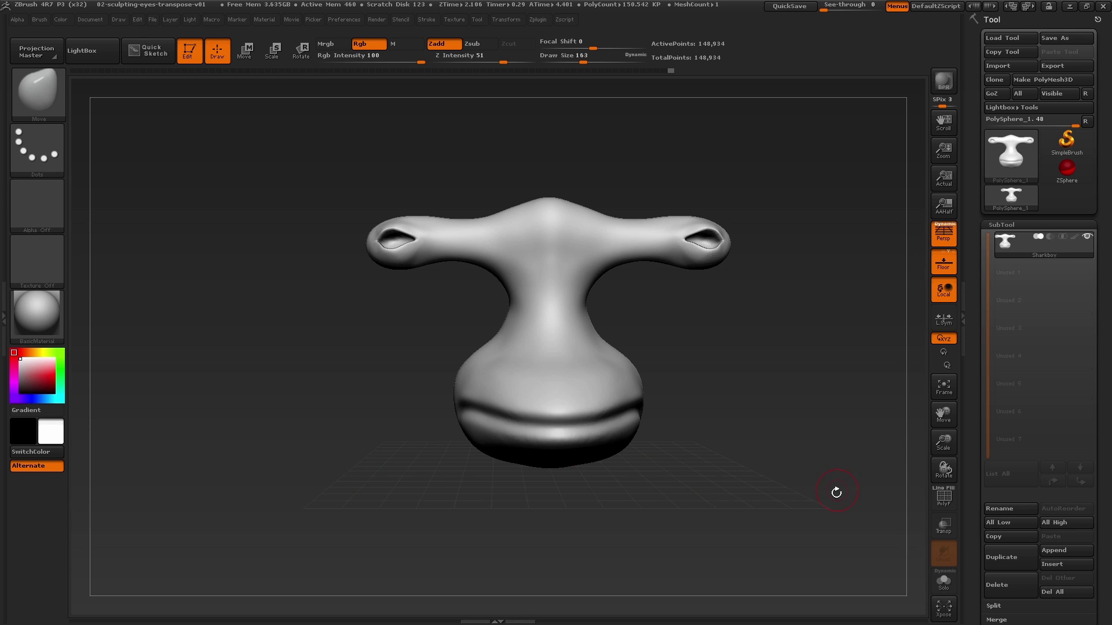
- Append a Sphere3D mesh as a new subtool
scroll(1097, 490, "down", 4)
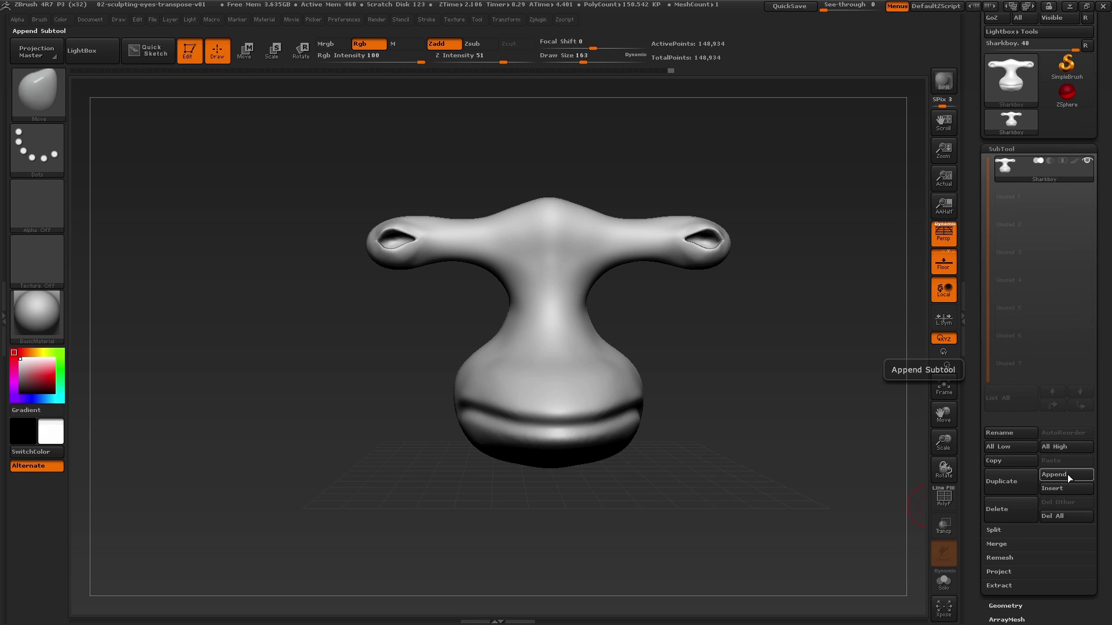
left_click(1068, 474)
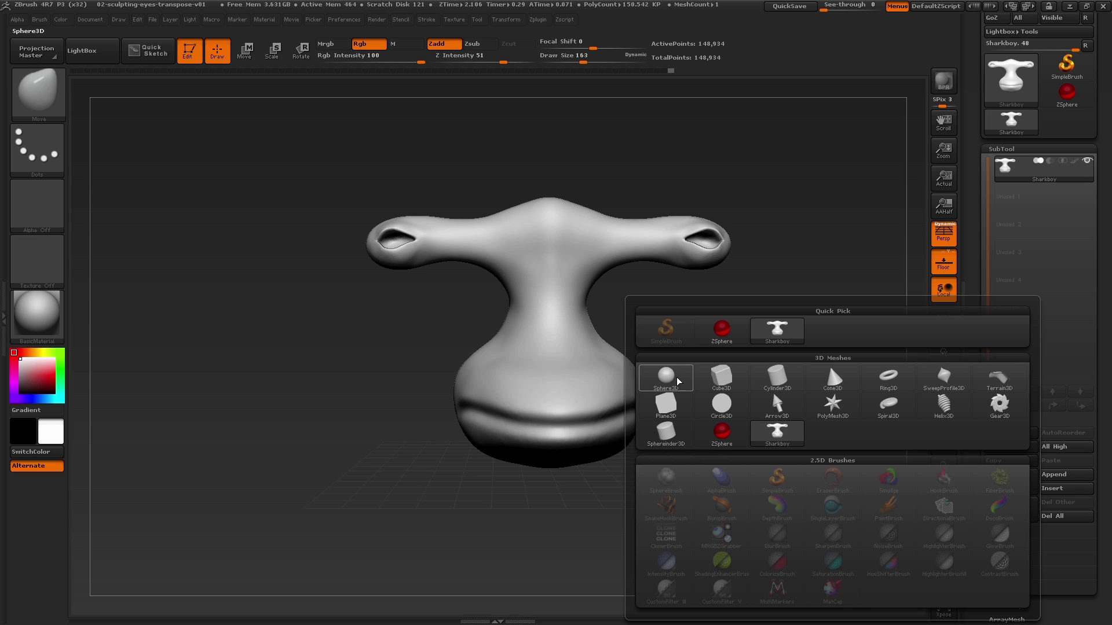
mouse_move(676, 381)
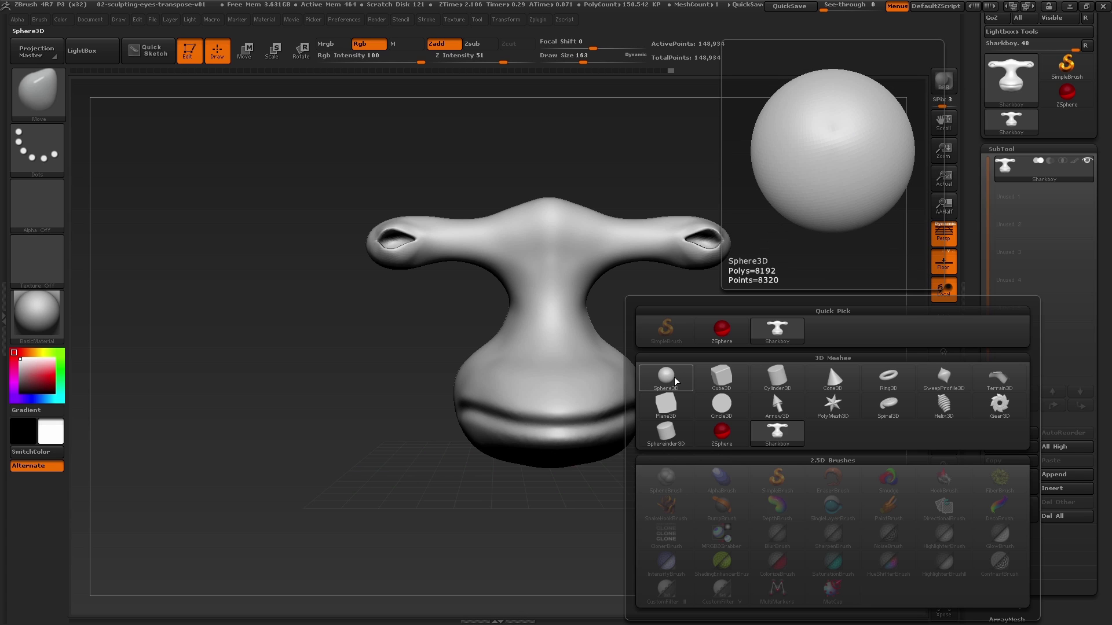
left_click(675, 380)
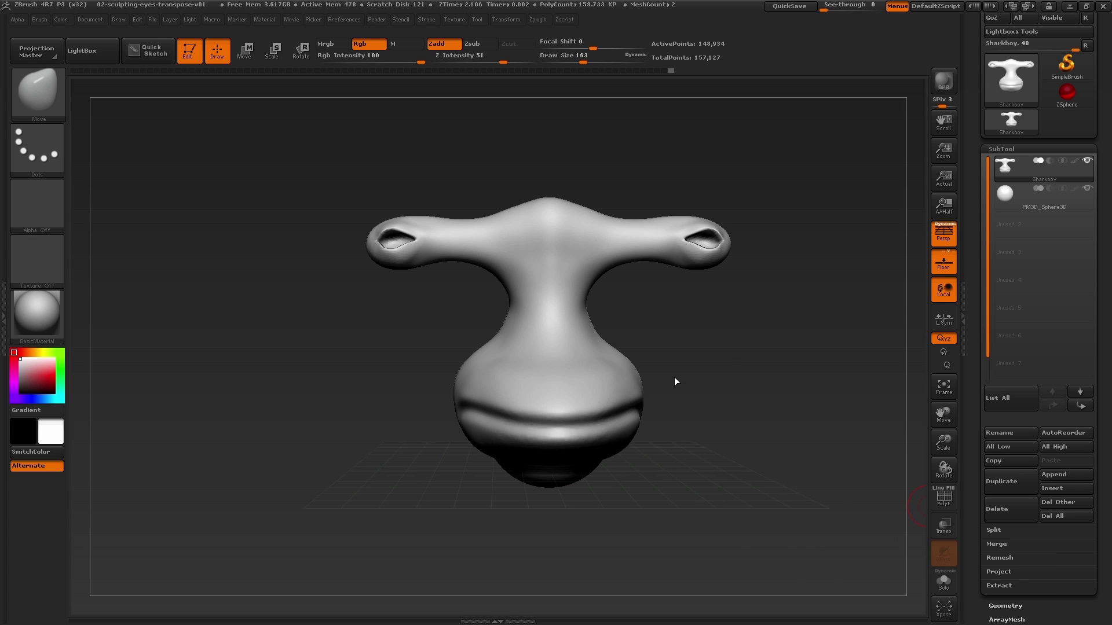
left_click_drag(774, 379, 819, 329)
- Select the appended sphere subtool and rename it as eyes
left_click(1005, 193)
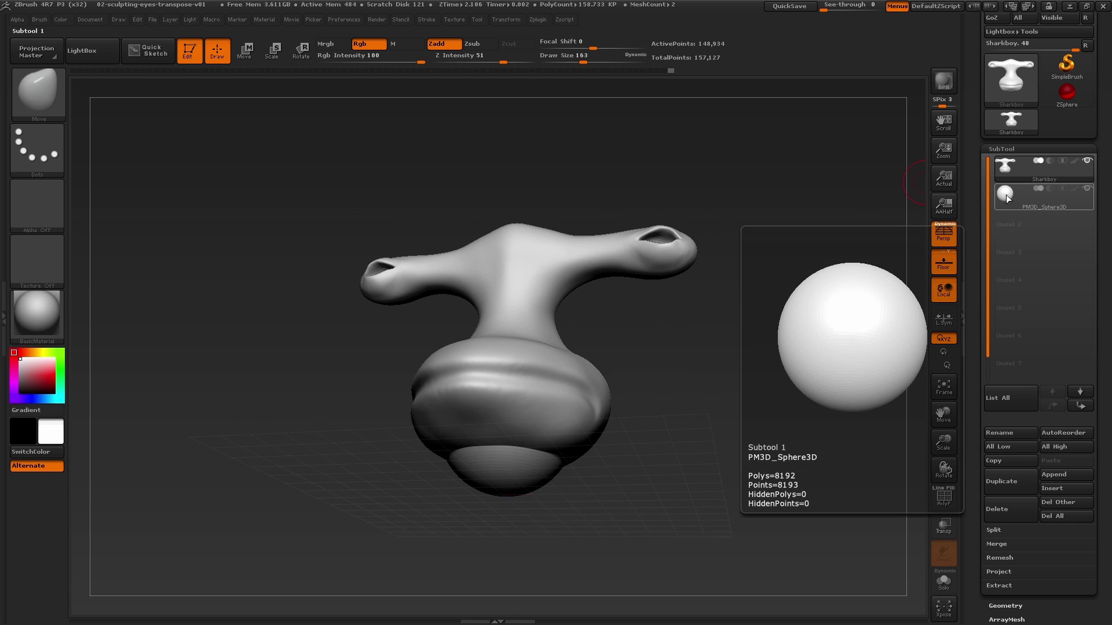
left_click(1005, 432)
type("eyes")
key("Return")
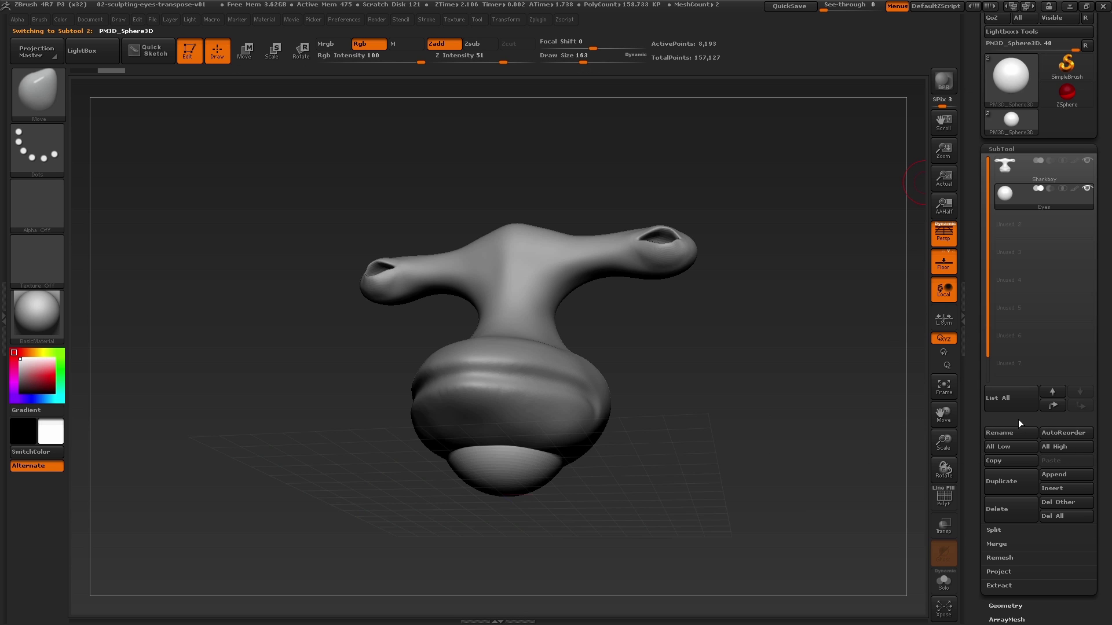
- Turn on ghost transparency so the eye sphere shows through the head in front view
left_click_drag(742, 410, 531, 471)
right_click_drag(526, 473, 543, 472)
left_click_drag(543, 472, 751, 503)
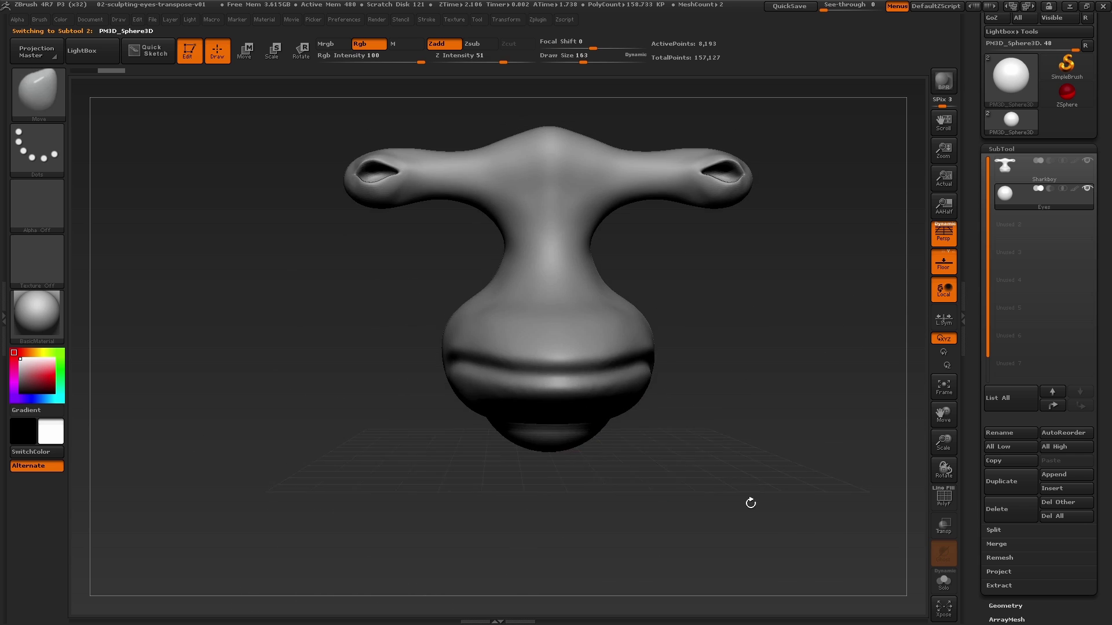
left_click(943, 528)
left_click_drag(789, 469, 780, 511, "alt")
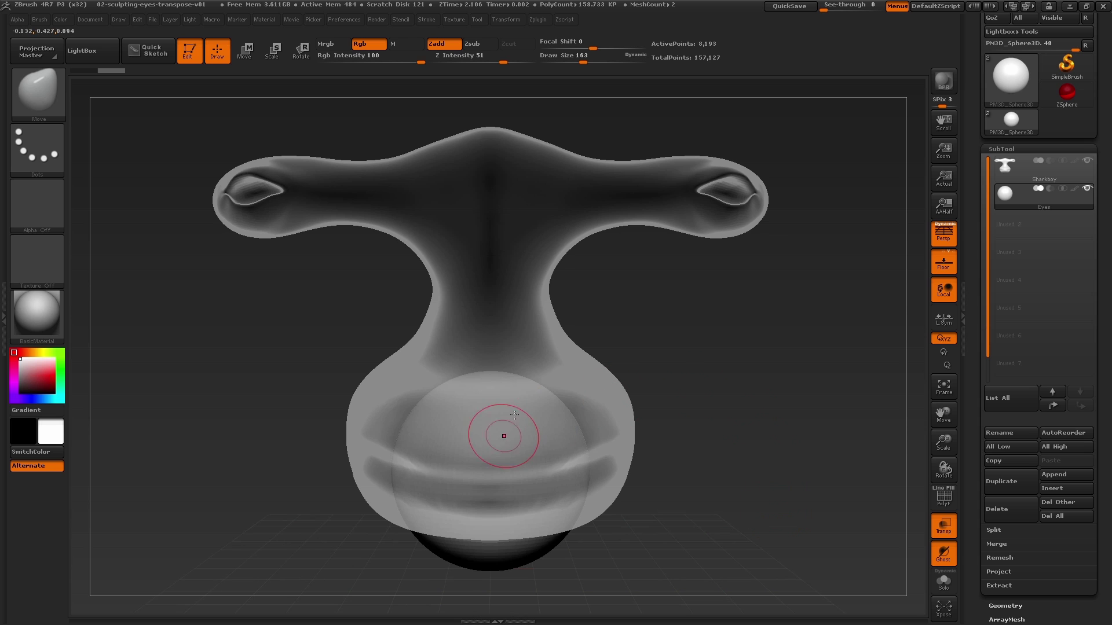
- Try to pull the eye sphere toward the eye stalk with the Move brush at draw size 743
left_click_drag(707, 298, 734, 386)
key("s")
left_click_drag(540, 440, 570, 440)
key("s")
mouse_move(536, 401)
left_mouse_down()
mouse_move(547, 401)
mouse_move(611, 283)
left_mouse_up()
left_click_drag(451, 504, 499, 443)
left_click_drag(561, 367, 600, 316)
left_click_drag(443, 418, 477, 432)
key("ctrl")
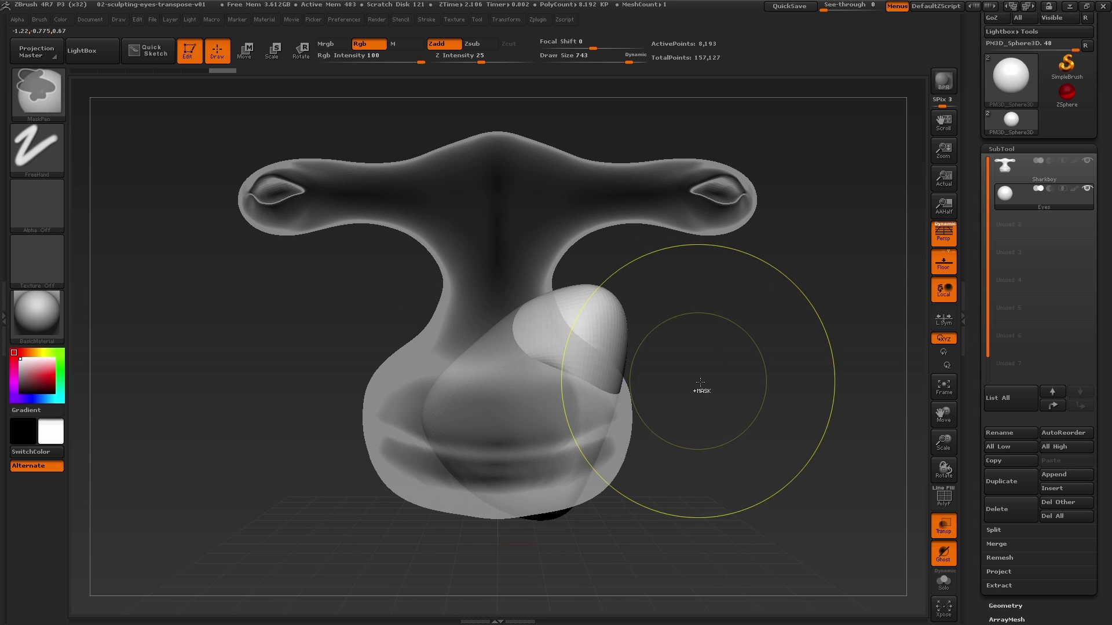
- Undo the Move brush strokes on the eye sphere
key("ctrl+z")
key("ctrl+z")
key("ctrl+z")
key("ctrl+z")
key("ctrl+z")
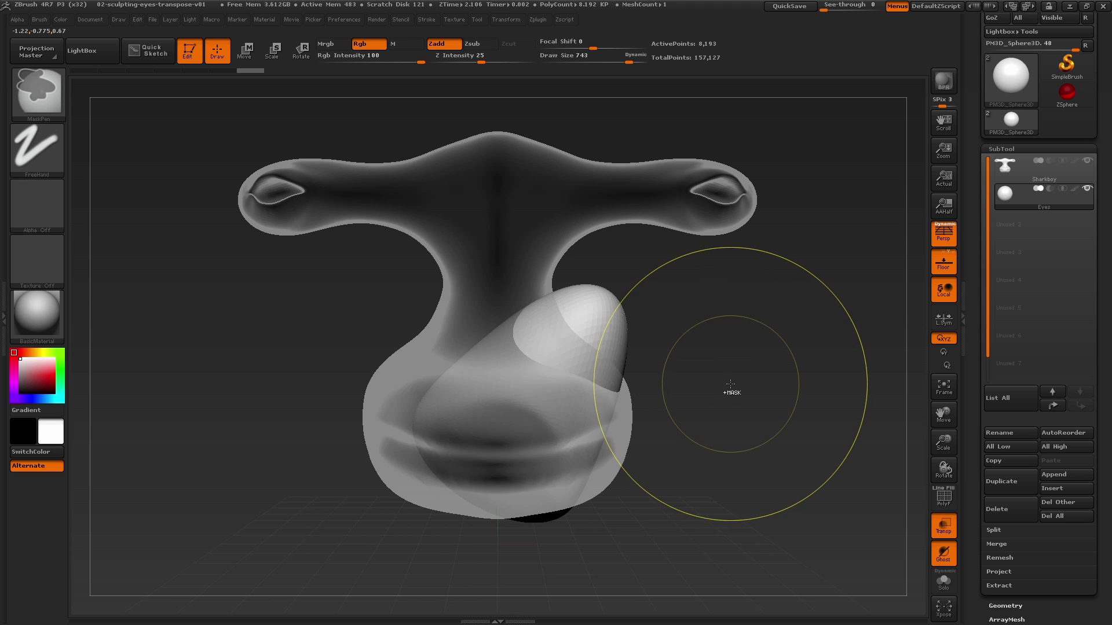
mouse_move(713, 389)
left_mouse_down("alt")
mouse_move(737, 397)
mouse_move(750, 381)
left_mouse_up("alt")
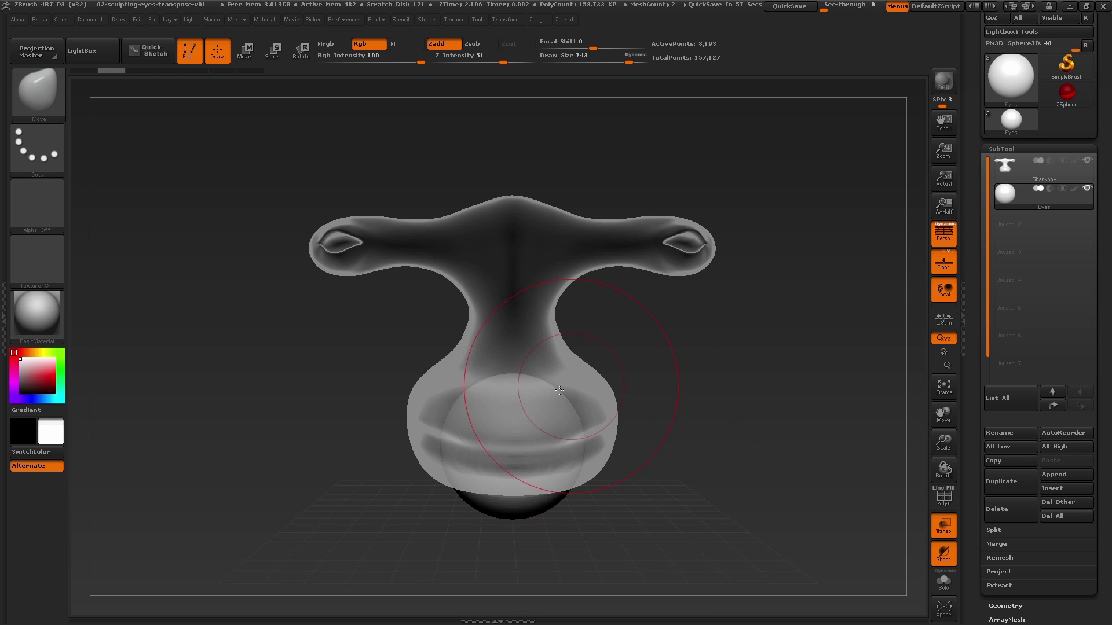
- Move the eye sphere onto the character's left eye stalk in front view with a Transpose Move line started from the sphere's centre
mouse_move(645, 429)
left_mouse_down()
mouse_move(766, 406)
mouse_move(786, 424)
left_mouse_up()
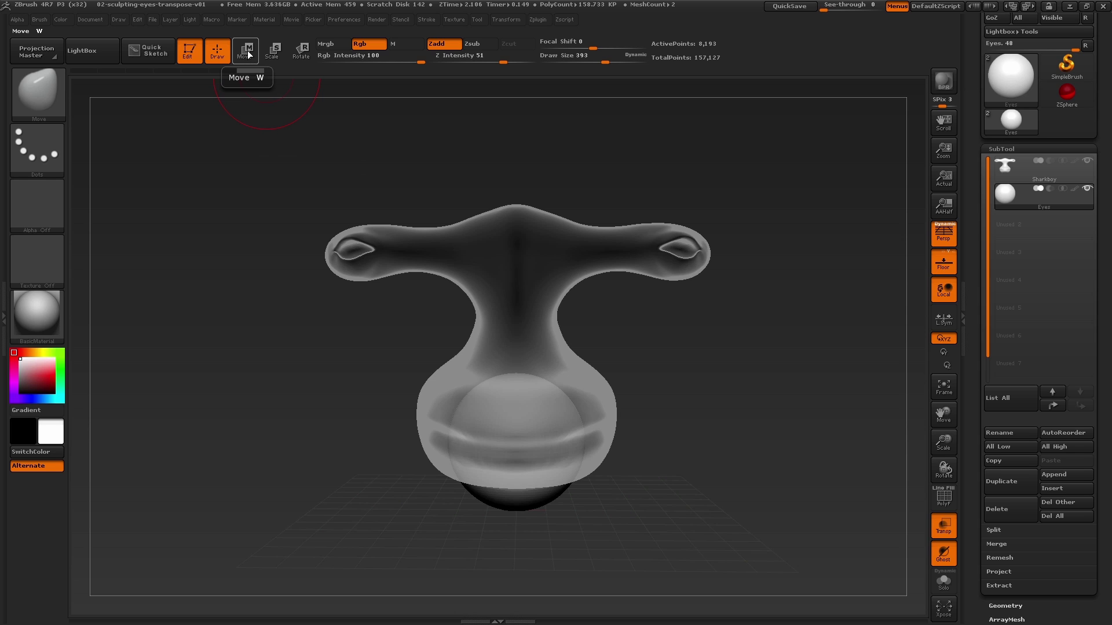
left_click(247, 55)
left_click(273, 51)
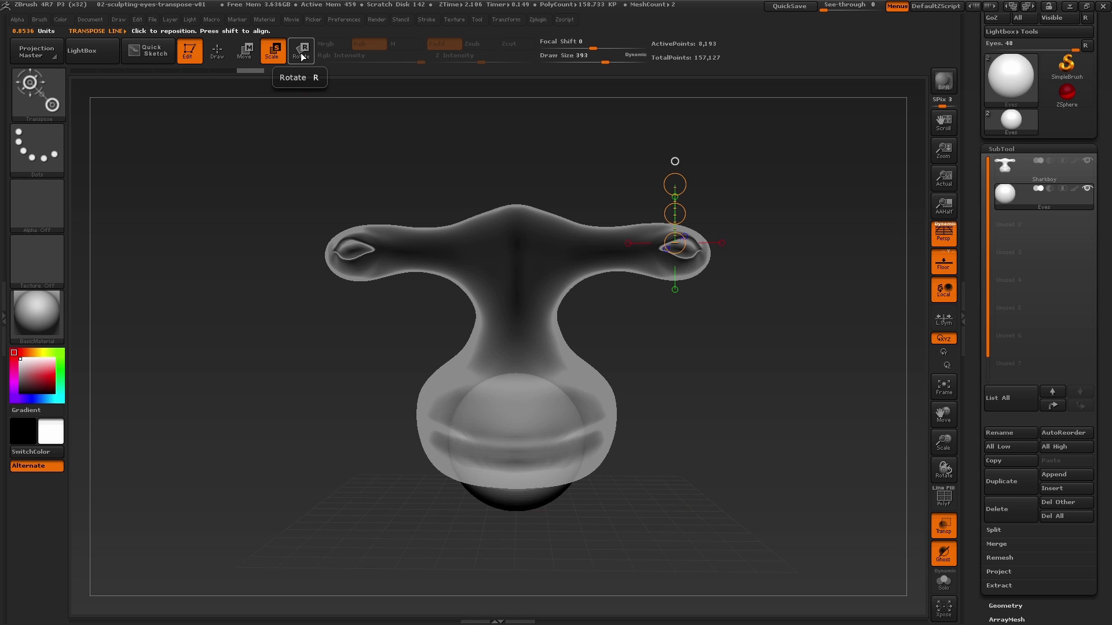
left_click(301, 57)
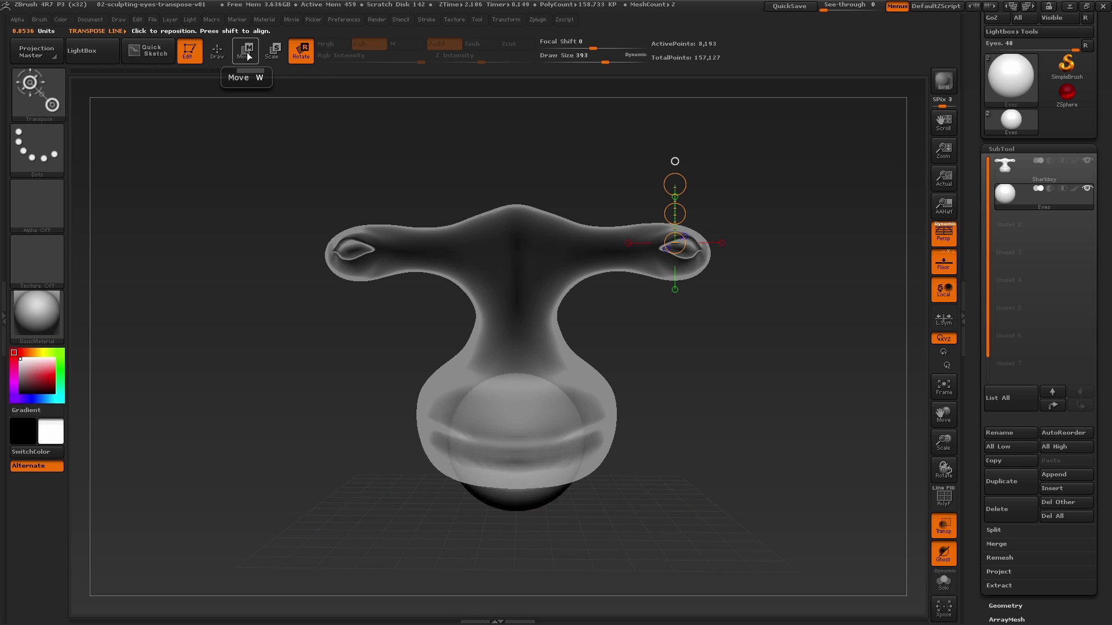
left_click(248, 53)
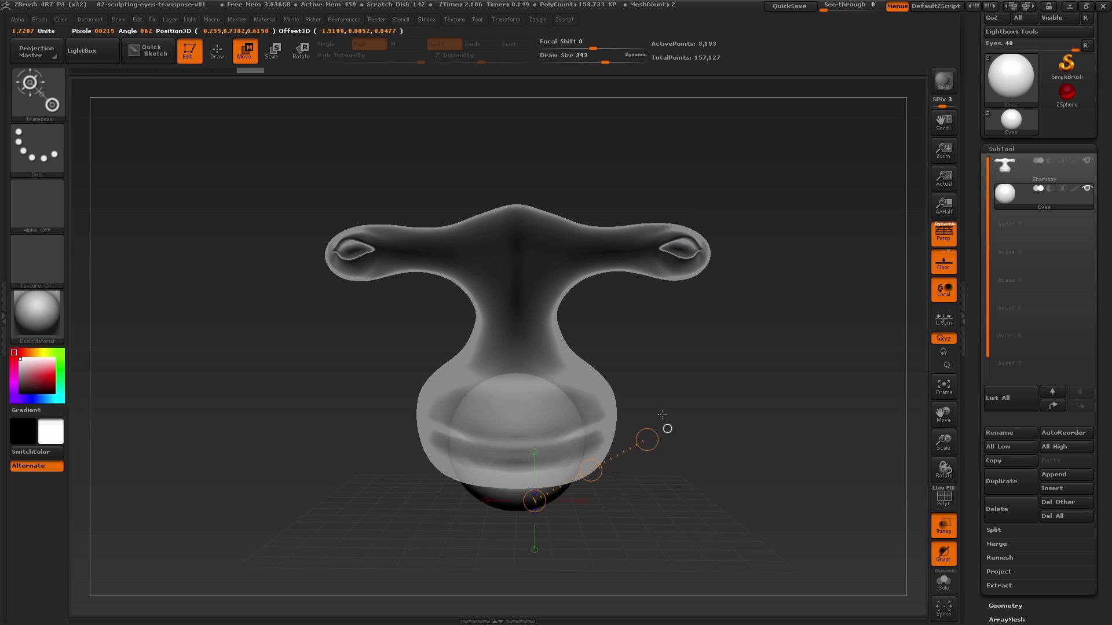
left_click_drag(667, 428, 545, 380)
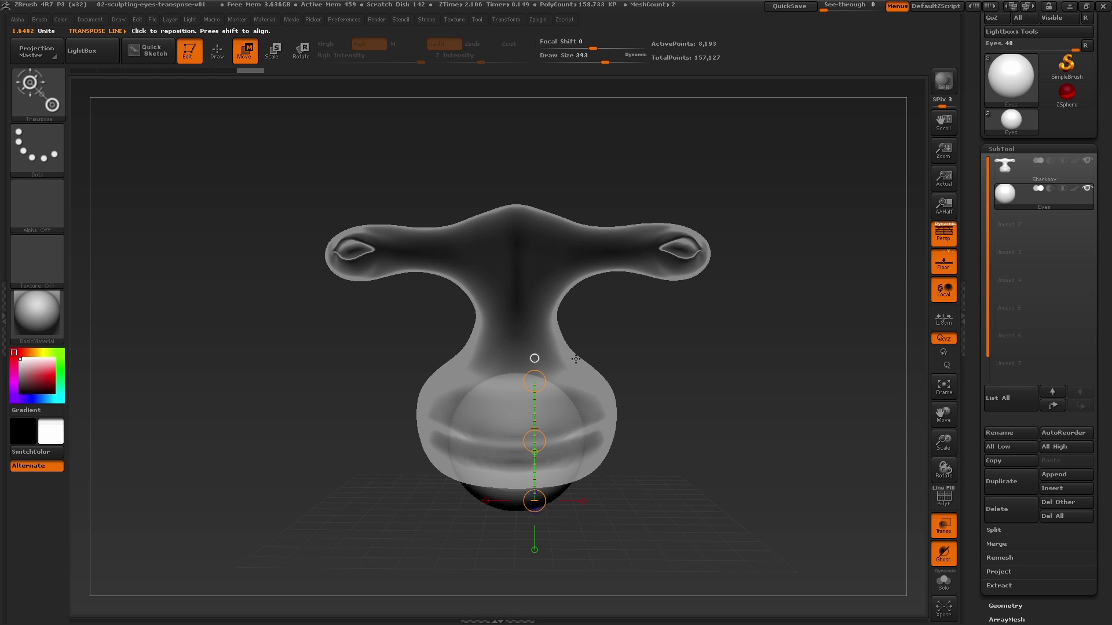
left_click_drag(534, 359, 663, 341)
left_click(663, 341)
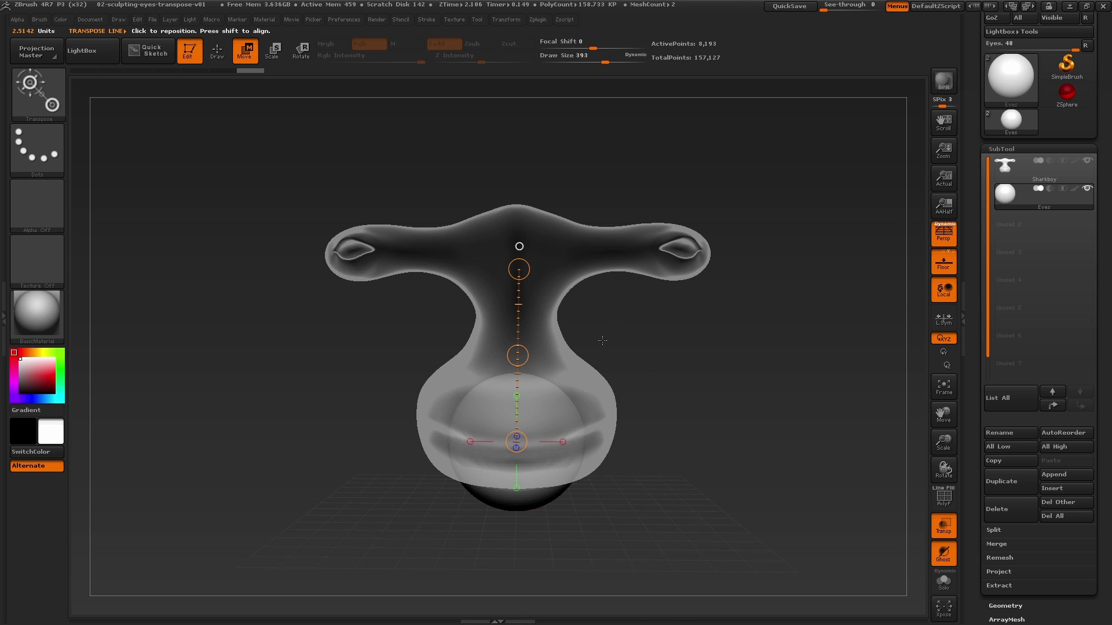
left_click_drag(517, 356, 677, 172)
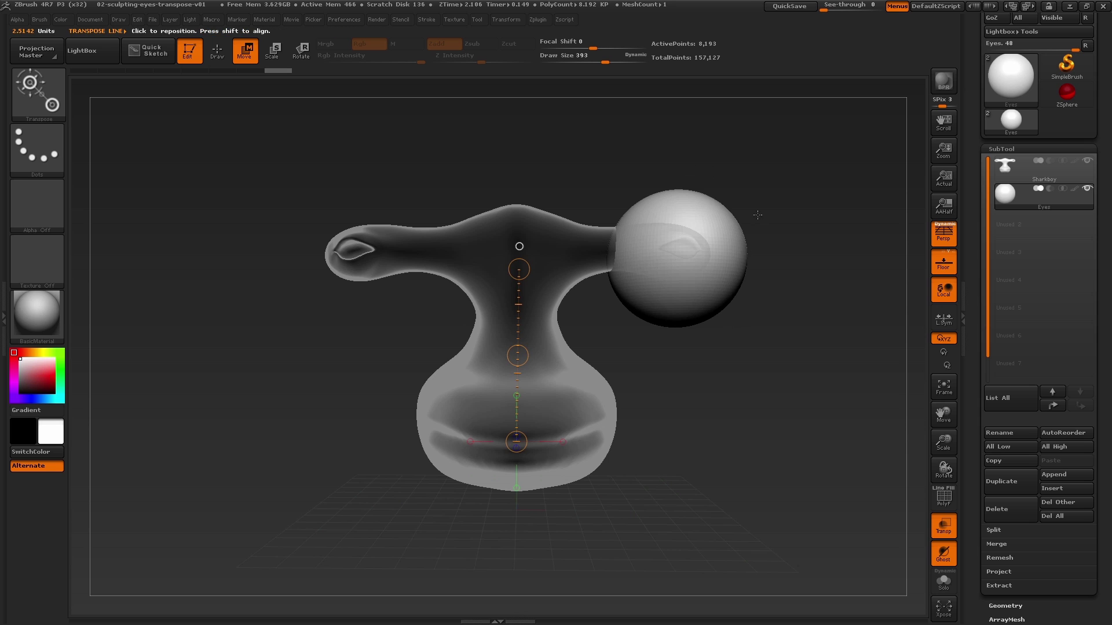
- Recentre the Transpose line on the eye sphere from the side and fine-tune its position over the eye socket in front view
left_click_drag(793, 379, 730, 385)
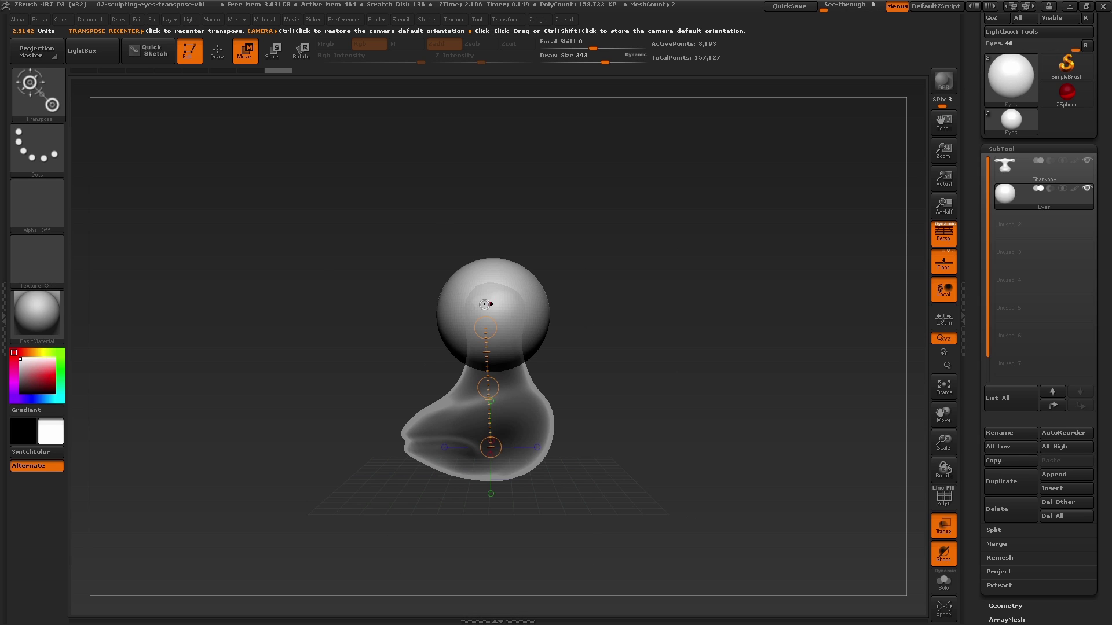
left_click_drag(493, 315, 475, 149)
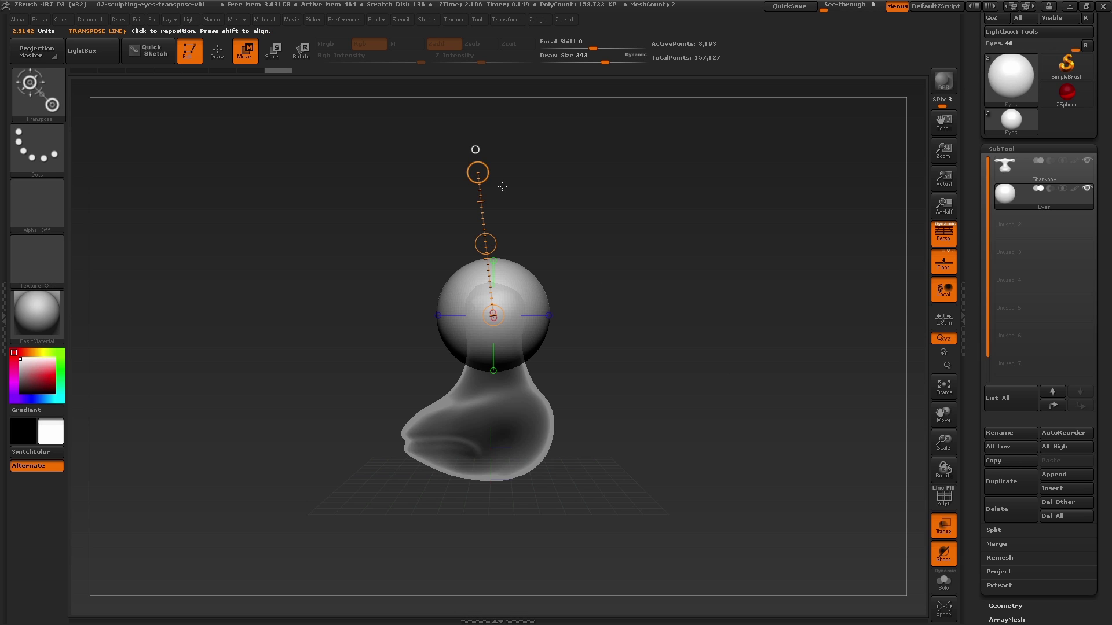
left_click_drag(477, 172, 487, 241)
left_click_drag(650, 290, 800, 330)
left_click_drag(638, 263, 656, 268, "alt")
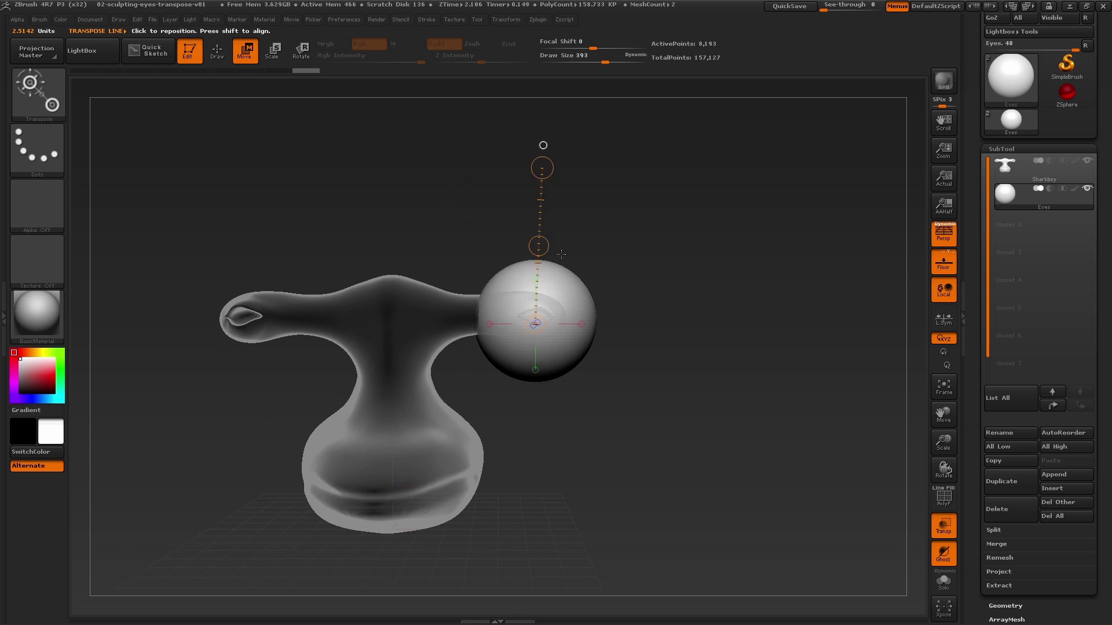
left_click_drag(539, 245, 535, 249)
left_click_drag(730, 274, 741, 372, "alt")
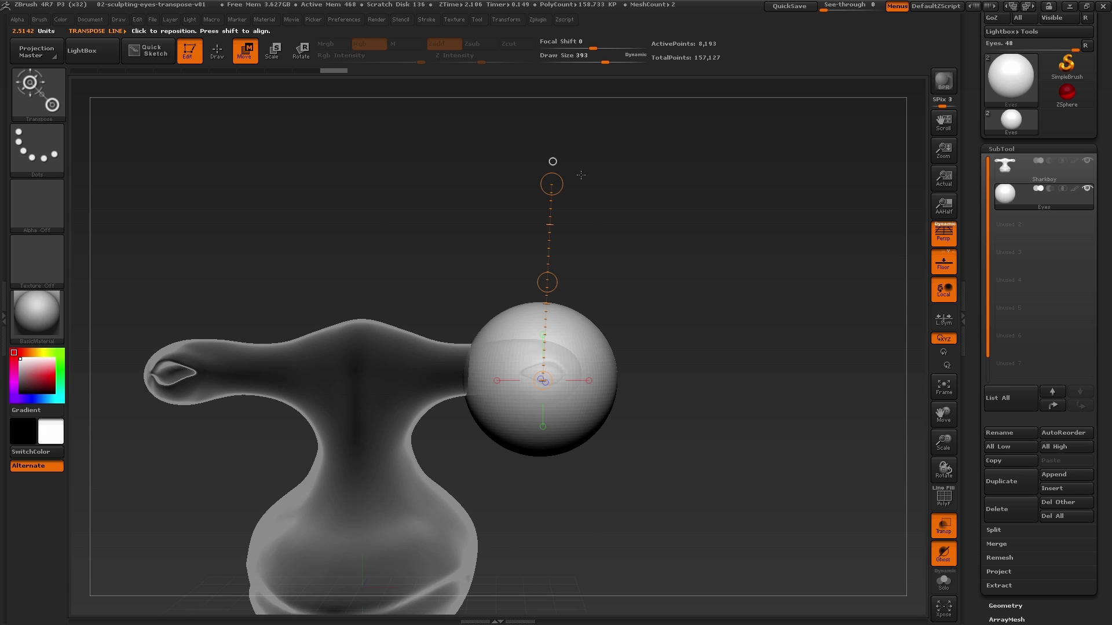
- Try to scale the eye sphere on two axes only with Transpose Scale, and undo the stretch
left_click(274, 54)
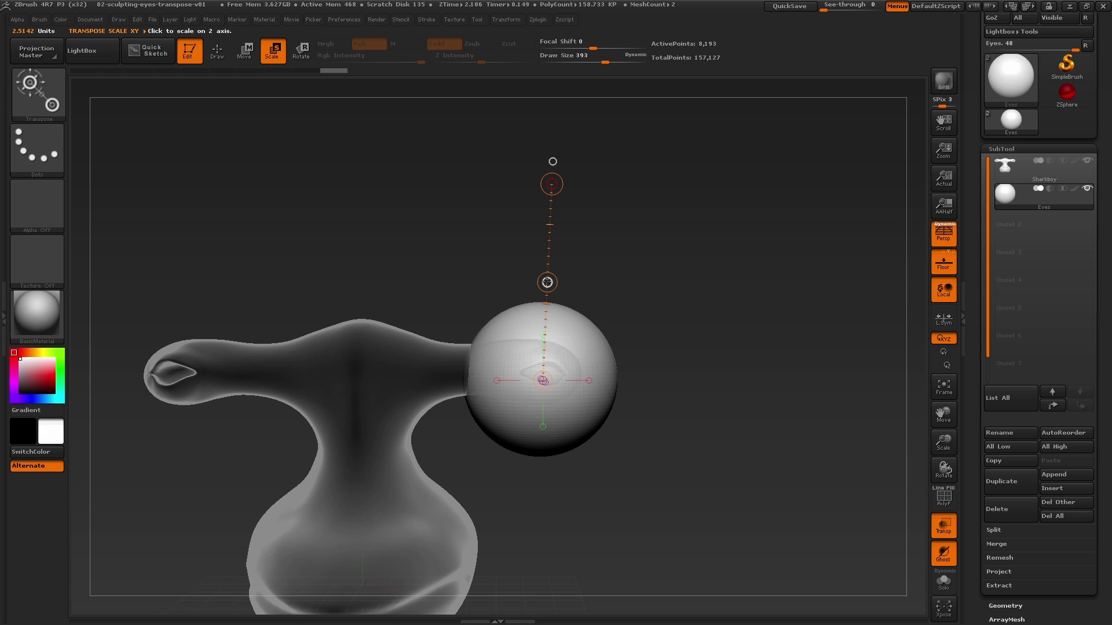
left_click_drag(547, 282, 694, 283)
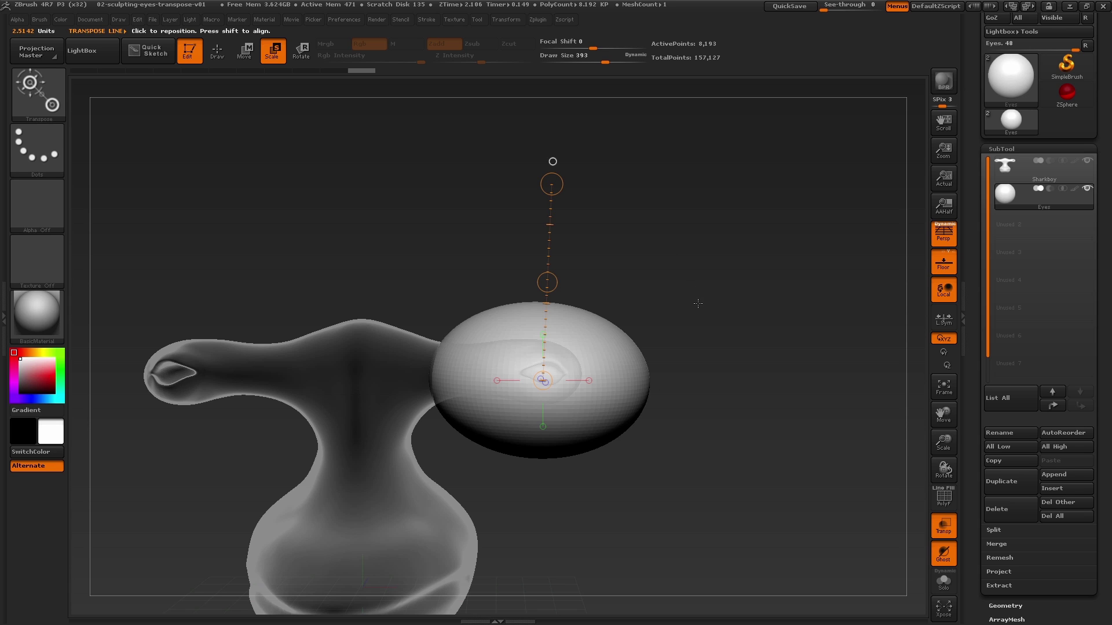
key("ctrl+z")
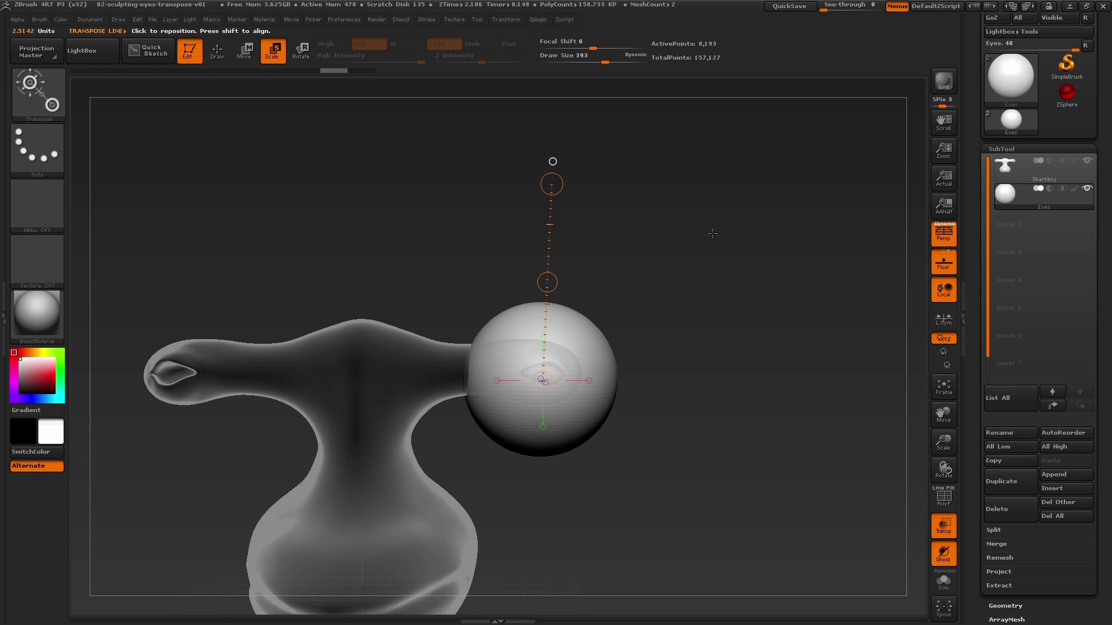
- Scale the eye sphere down uniformly with Transpose Scale to roughly the thickness of the eye stalk's tip
left_click_drag(552, 185, 552, 114)
left_click_drag(544, 391, 640, 293)
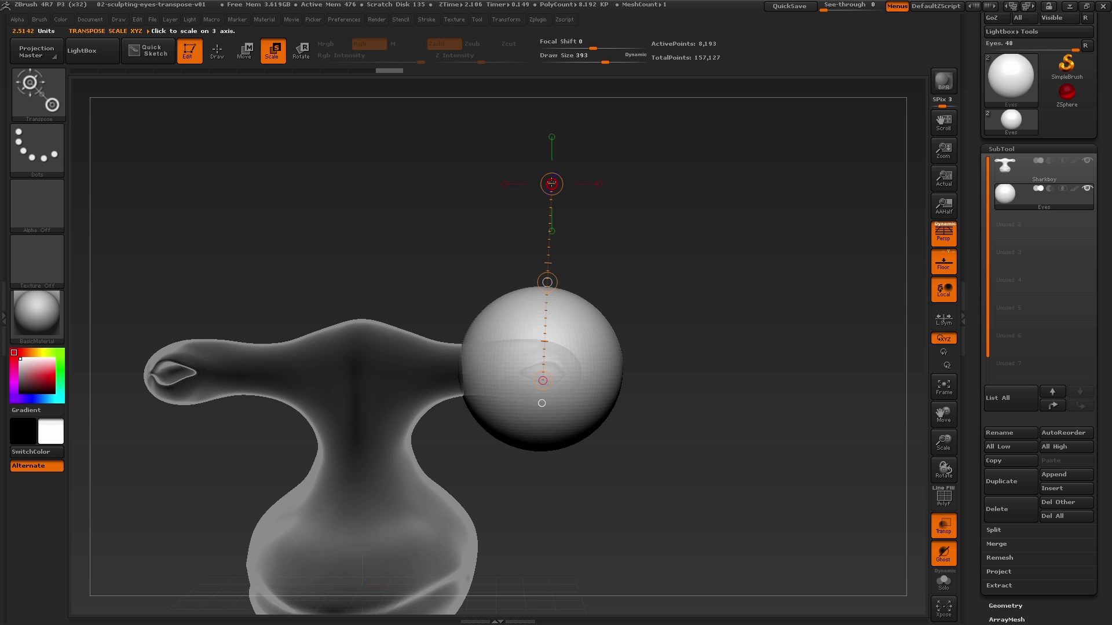
left_click_drag(551, 183, 565, 82)
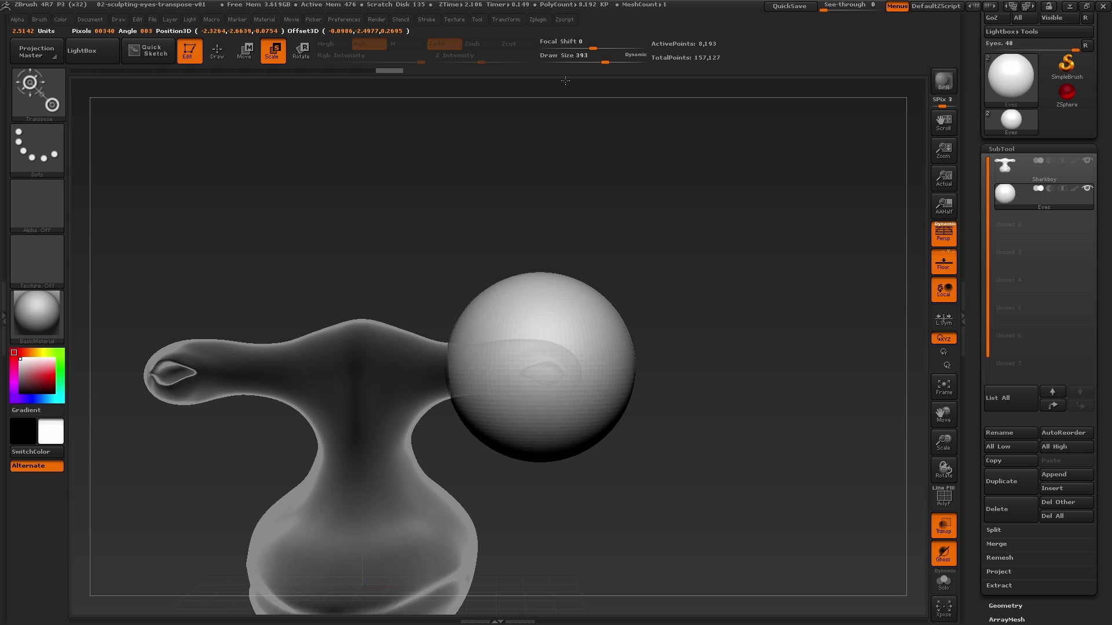
left_click_drag(564, 82, 540, 265)
left_click_drag(546, 184, 555, 260)
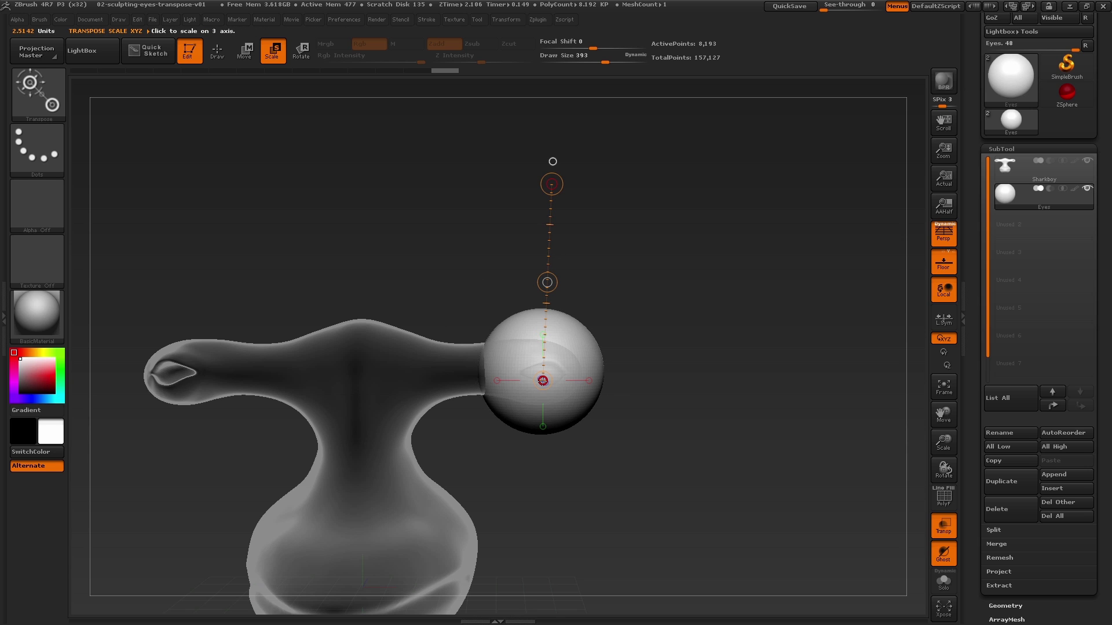
left_click_drag(542, 380, 565, 238)
left_click_drag(552, 184, 566, 307)
- Lower the eye sphere slightly inside the eye stalk in side view with Transpose Move
left_click_drag(714, 365, 694, 403, "alt")
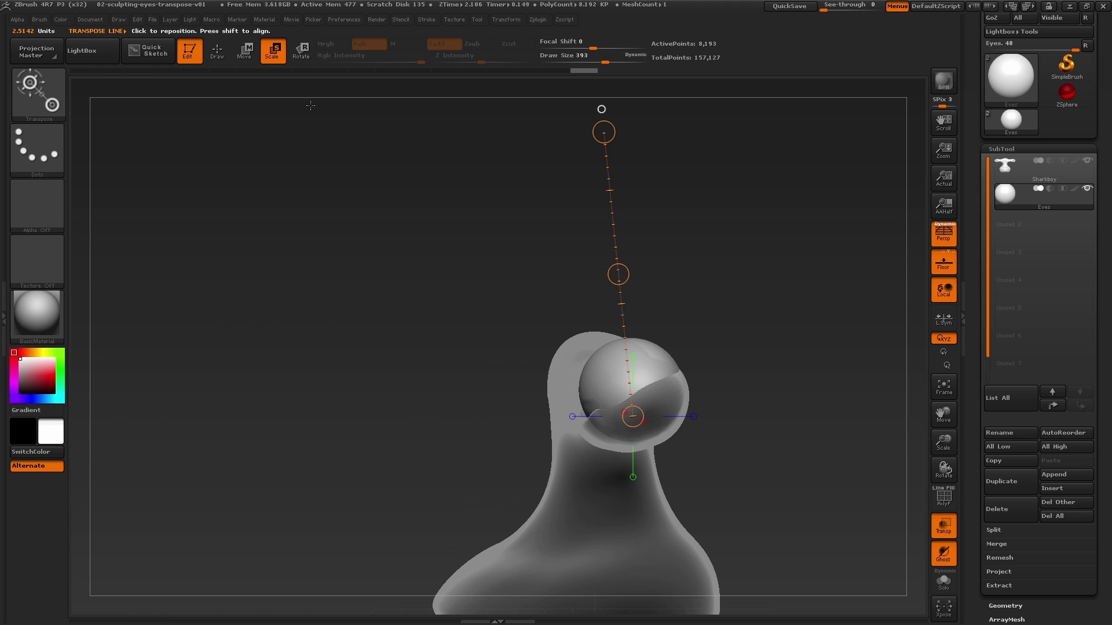
key("w")
left_click_drag(620, 276, 621, 289)
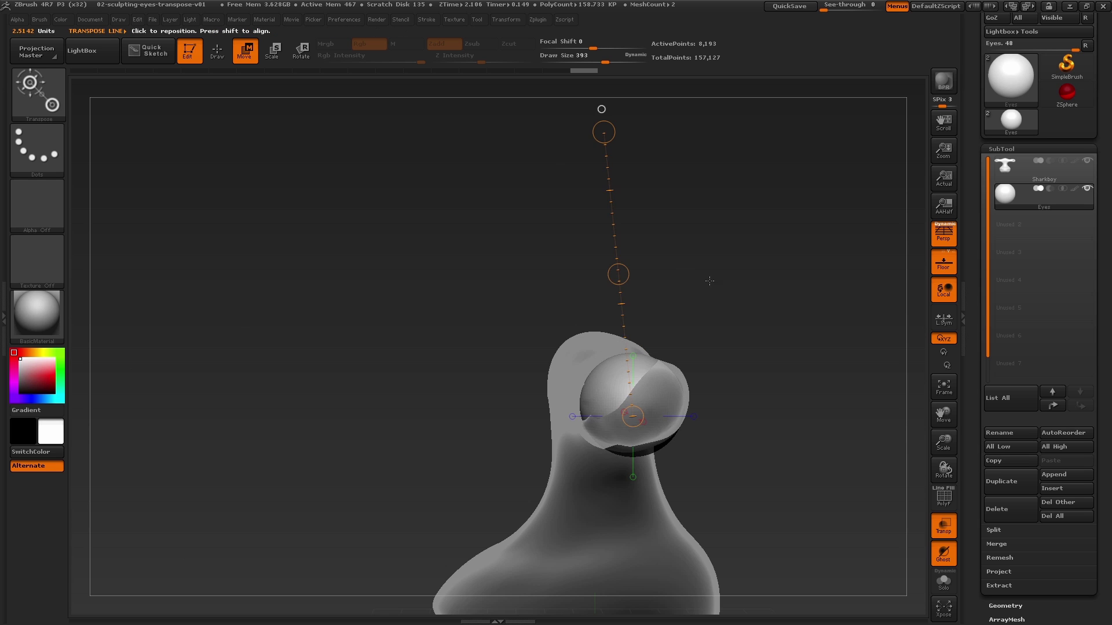
left_click_drag(711, 282, 807, 320, "shift")
left_click_drag(751, 291, 772, 323, "alt")
- Recentre the Transpose line on the eye sphere and scale it down uniformly until it fits inside the stalk's tip
left_click(274, 52)
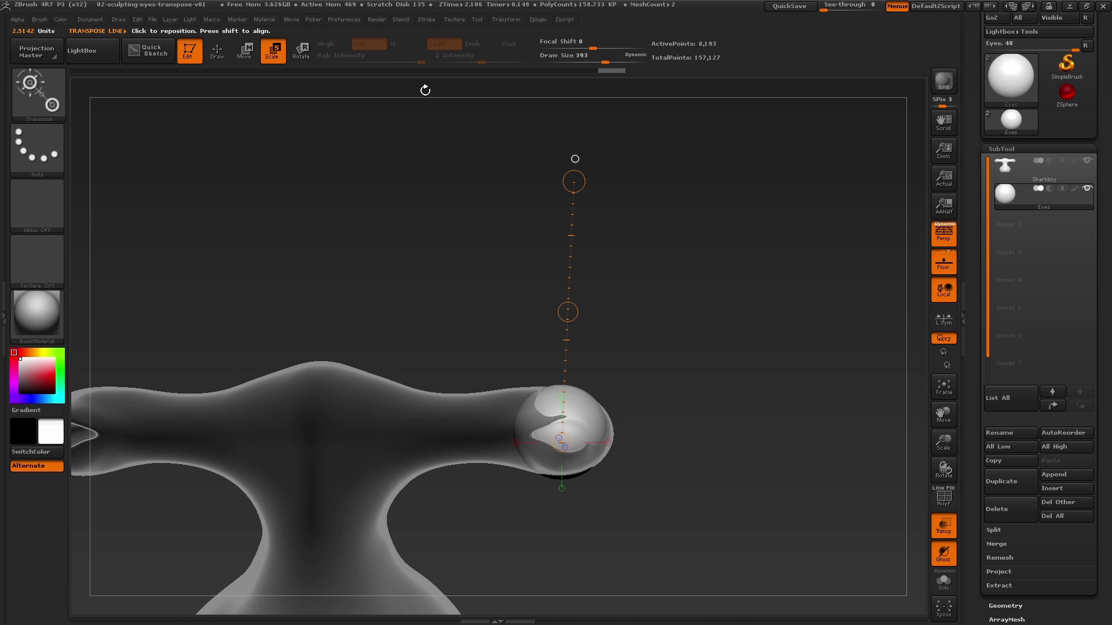
left_click(575, 158)
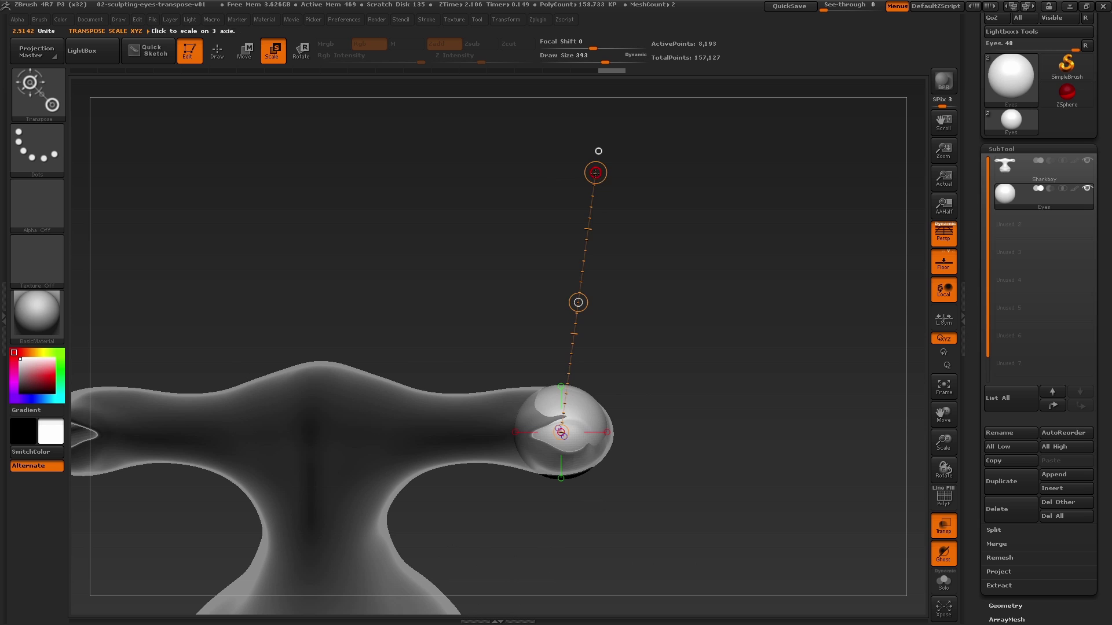
left_click_drag(595, 172, 576, 303)
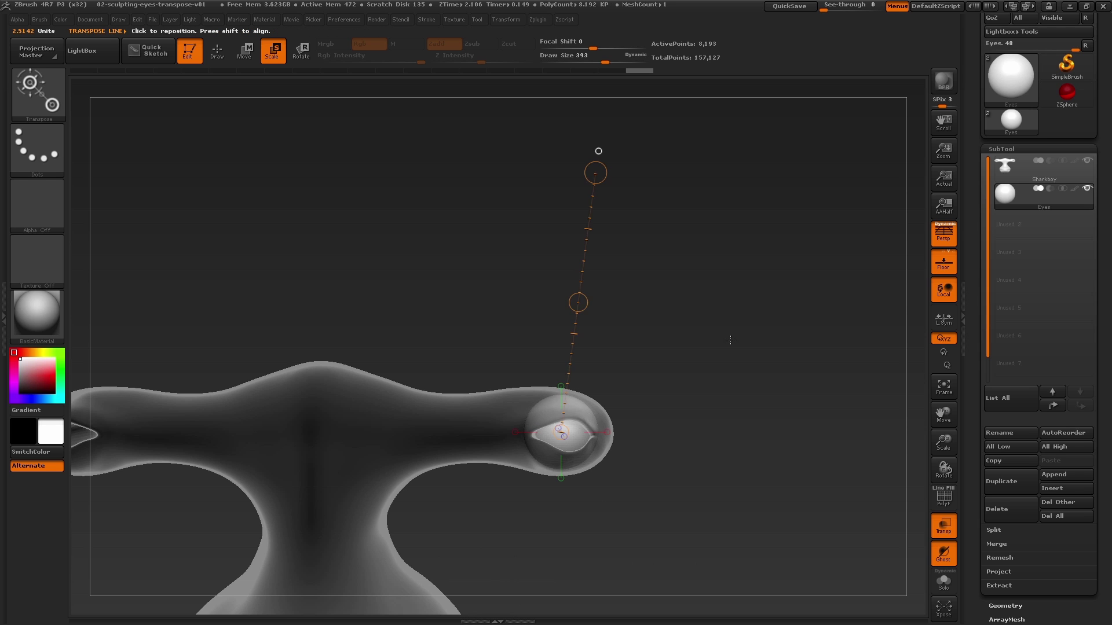
- Shift the eye sphere with Transpose Move in side and front views so it sits centred behind the eyelid opening
left_click_drag(727, 340, 689, 250)
key("w")
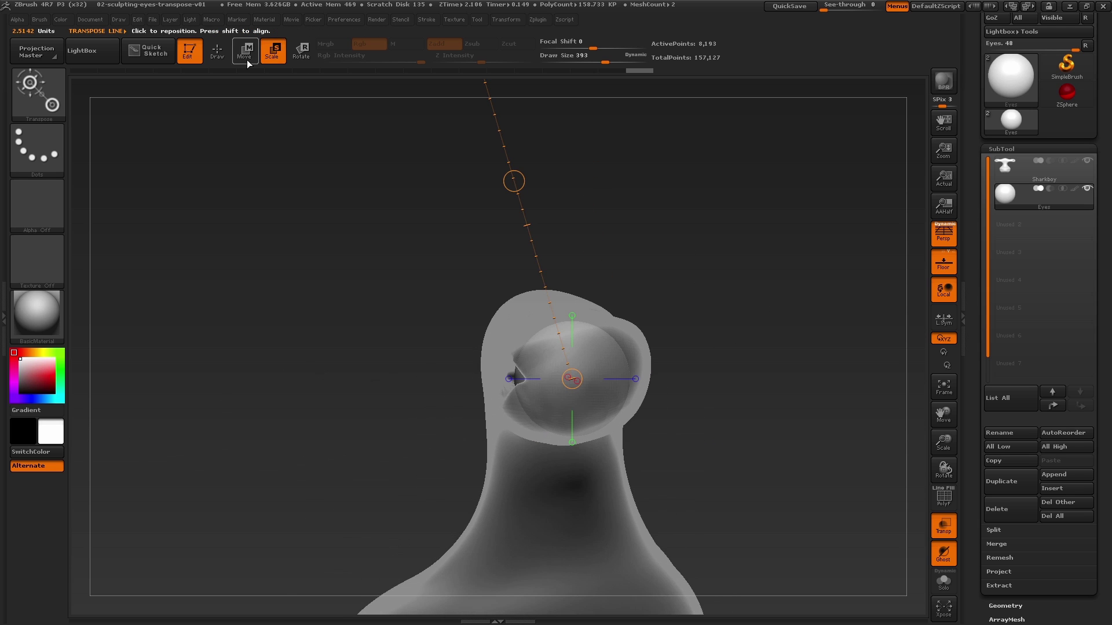
left_click_drag(515, 141, 497, 255, "alt")
left_click_drag(495, 296, 501, 301)
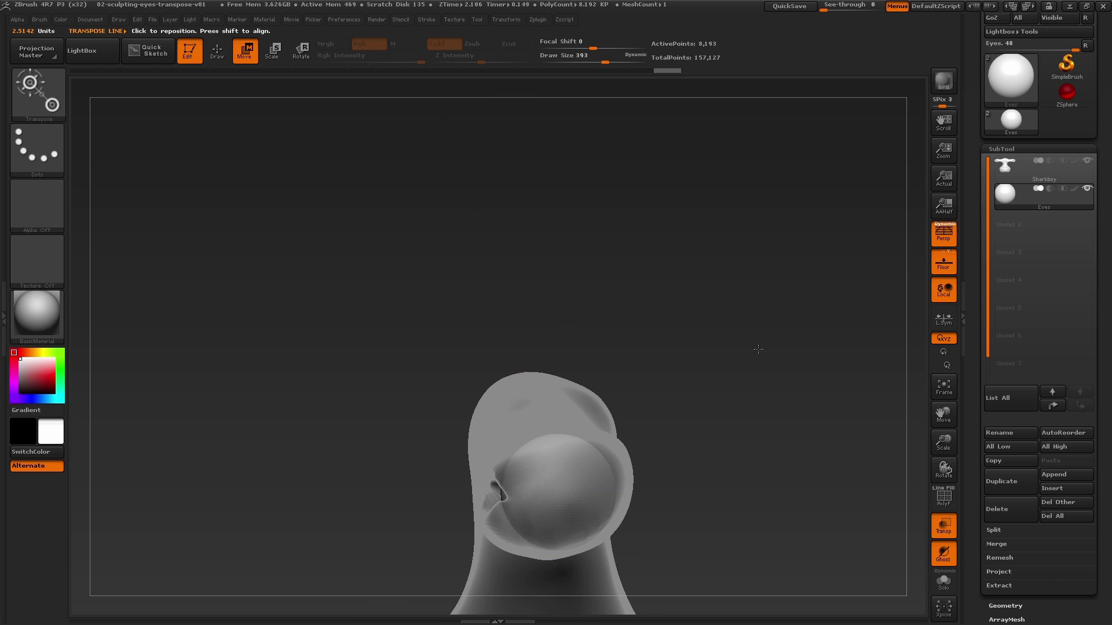
left_click_drag(759, 350, 734, 378)
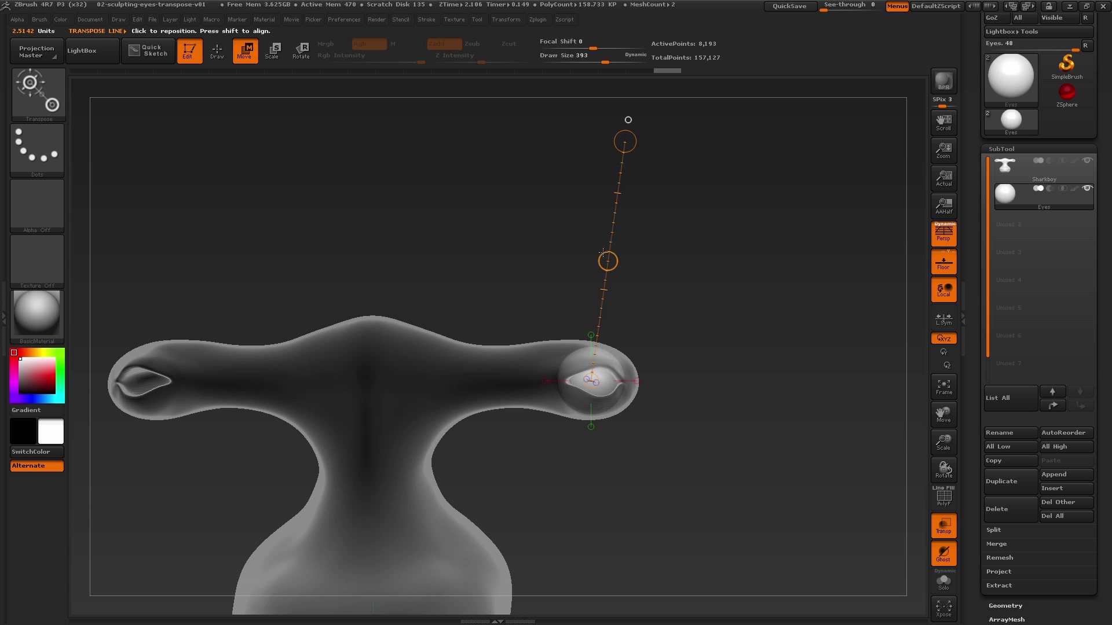
left_click_drag(607, 261, 612, 262)
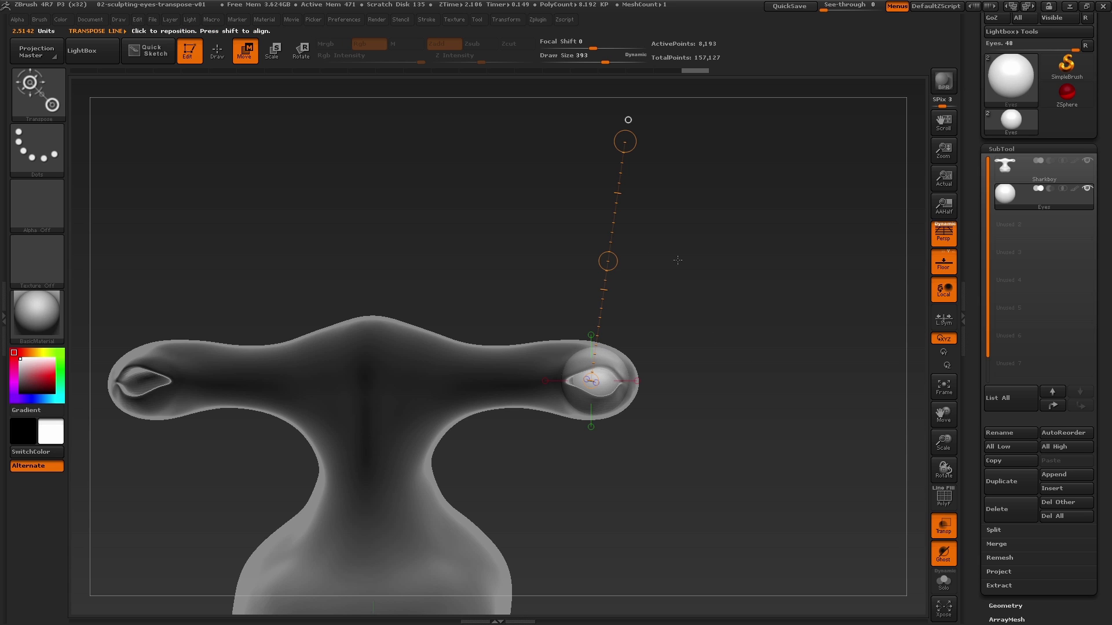
- Return to Draw mode with the Move brush at draw size 311, select the Sharkboy subtool and turn off transparency
left_click(218, 53)
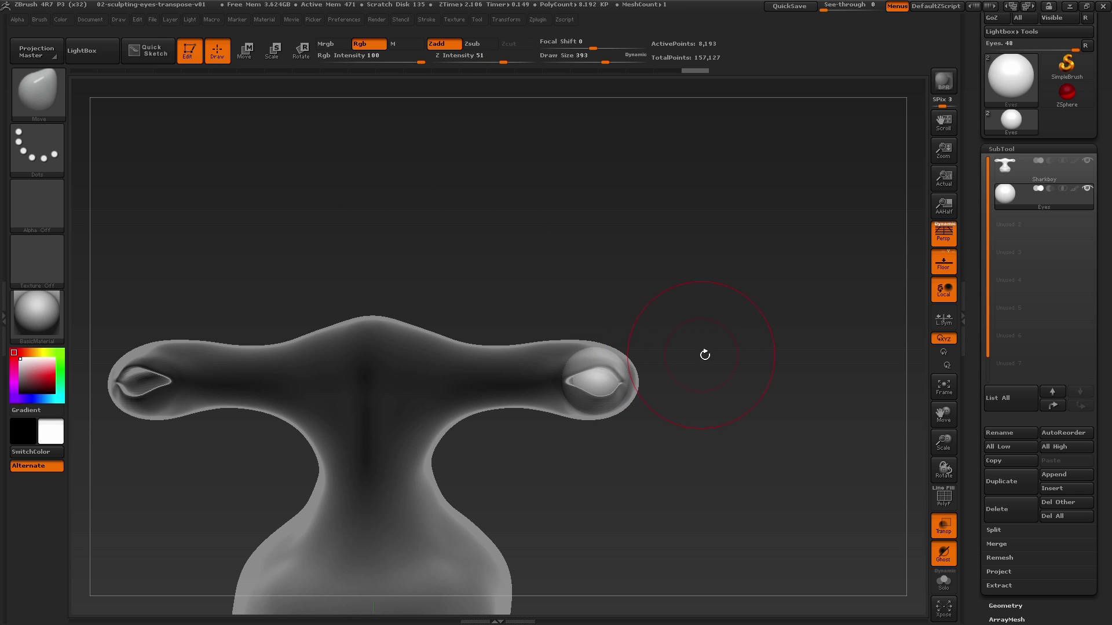
mouse_move(705, 354)
left_mouse_down()
mouse_move(781, 325)
mouse_move(628, 462)
left_mouse_up()
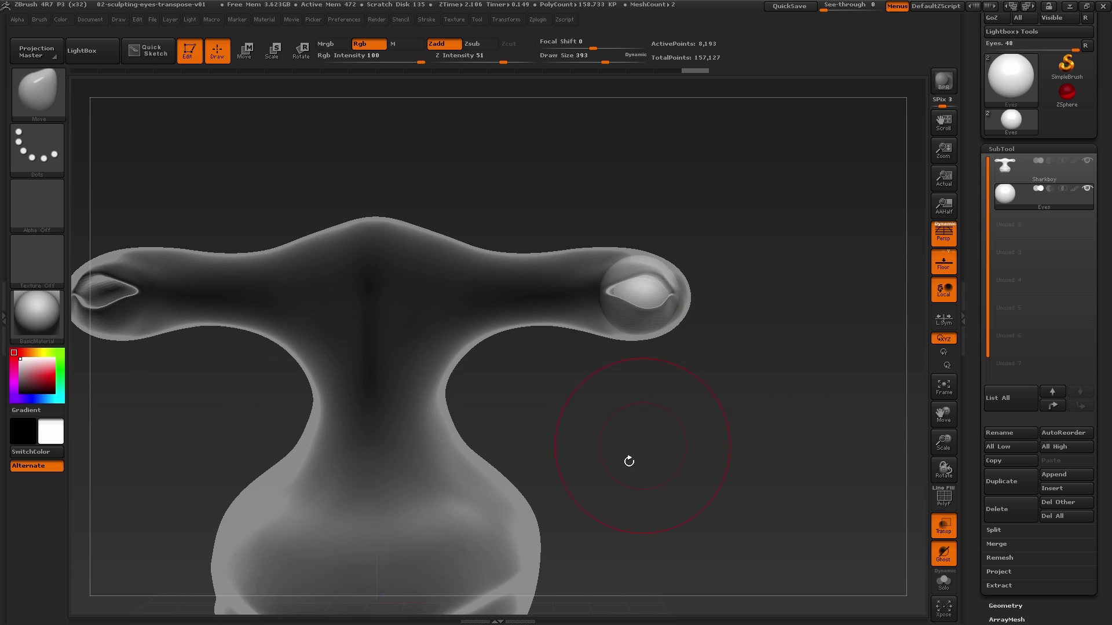
mouse_move(729, 492)
left_mouse_down("alt")
mouse_move(737, 499)
mouse_move(725, 484)
left_mouse_up("alt")
key("s")
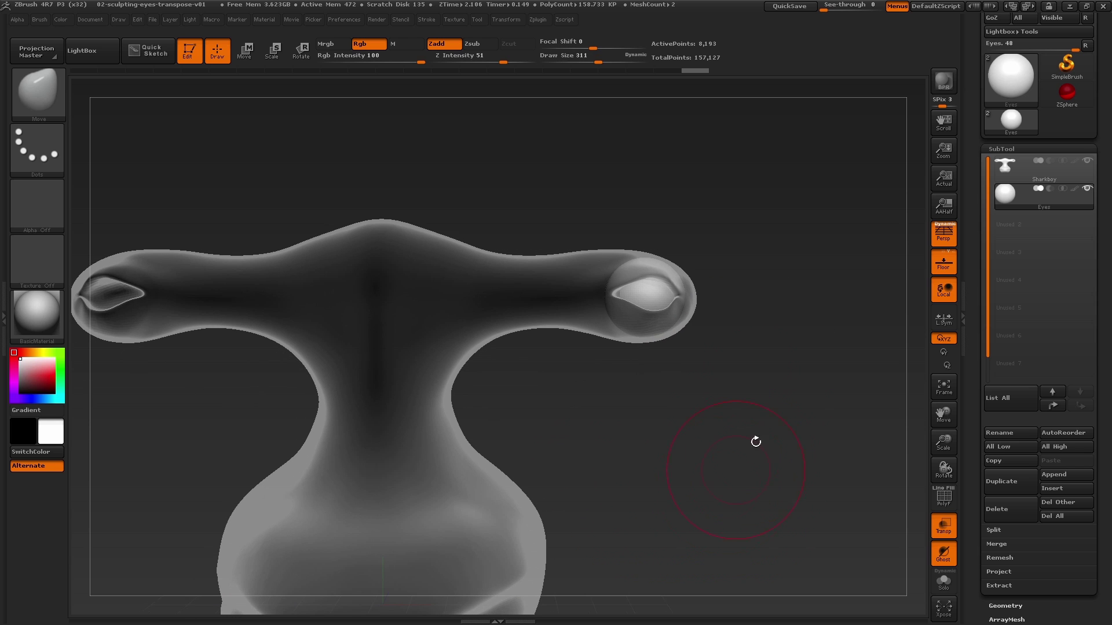
left_click(1005, 166)
left_click_drag(777, 424, 725, 507)
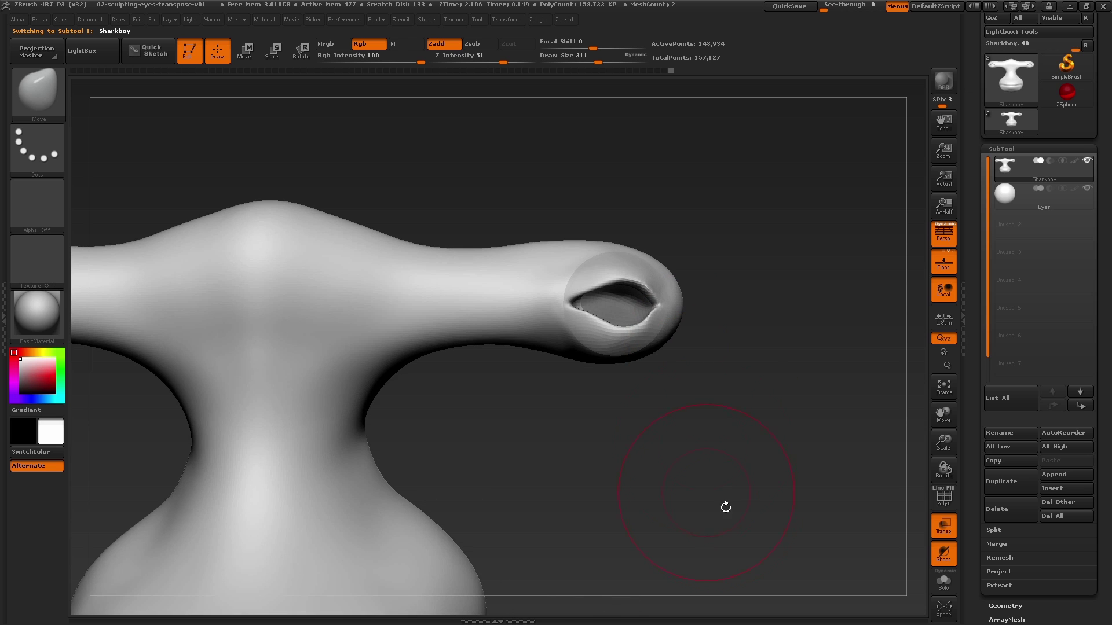
left_click(942, 526)
- Adjust the left eyelid rim around the eye sphere with an enlarged Move brush, and turn transparency back on
mouse_move(802, 429)
left_mouse_down()
mouse_move(799, 398)
mouse_move(678, 442)
mouse_move(676, 422)
left_mouse_up()
key("bracketright")
key("bracketright")
key("bracketright")
key("bracketright")
left_click_drag(541, 394, 568, 387)
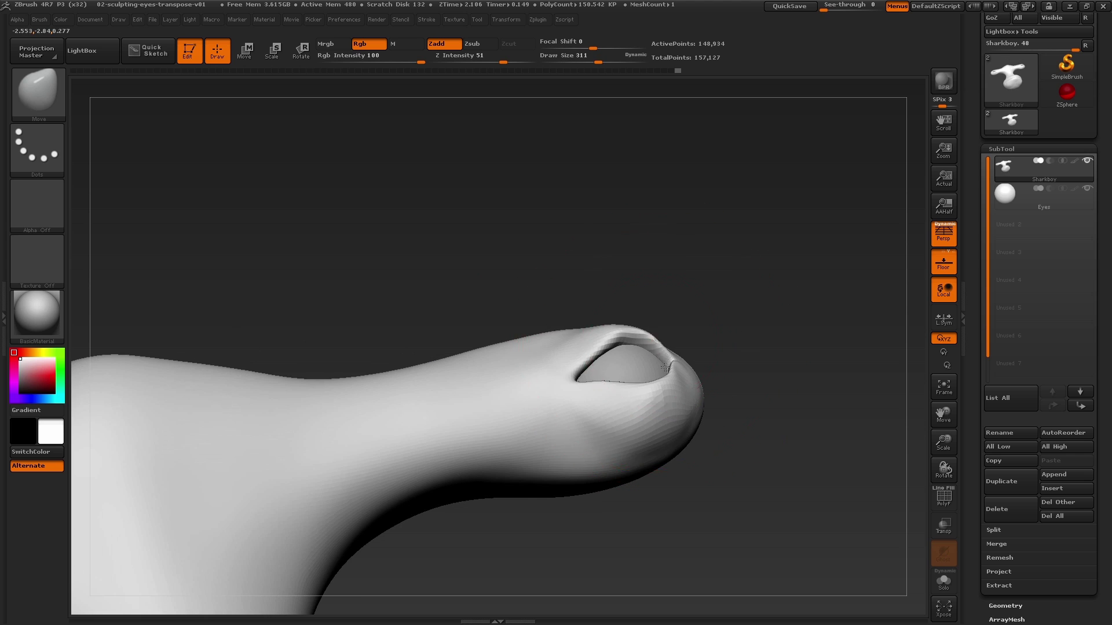
left_click_drag(614, 261, 608, 313)
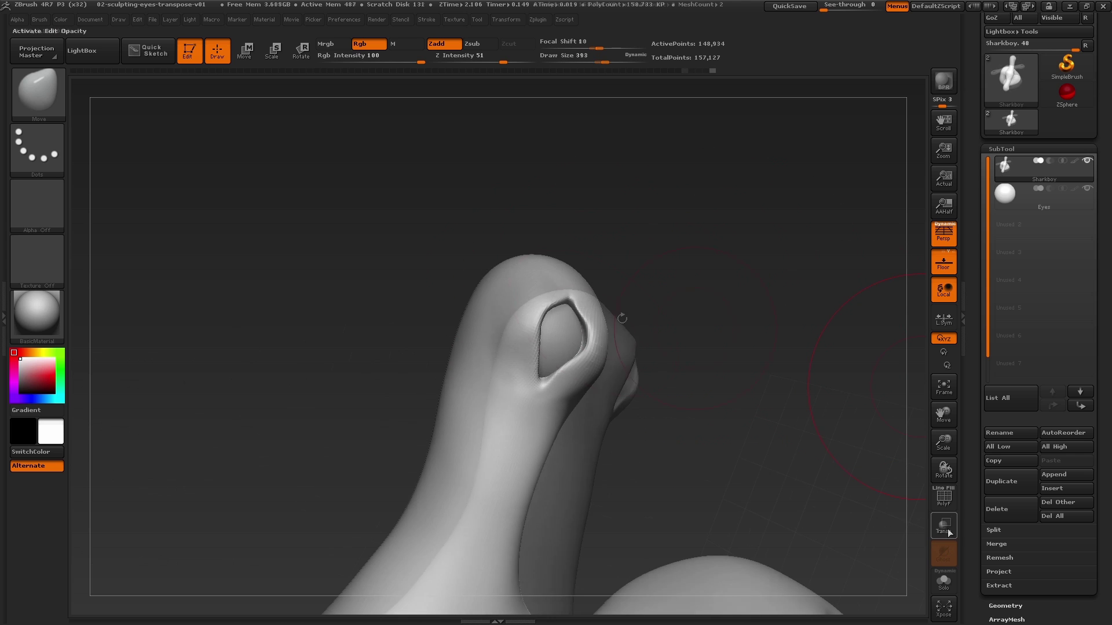
left_click_drag(748, 383, 597, 342)
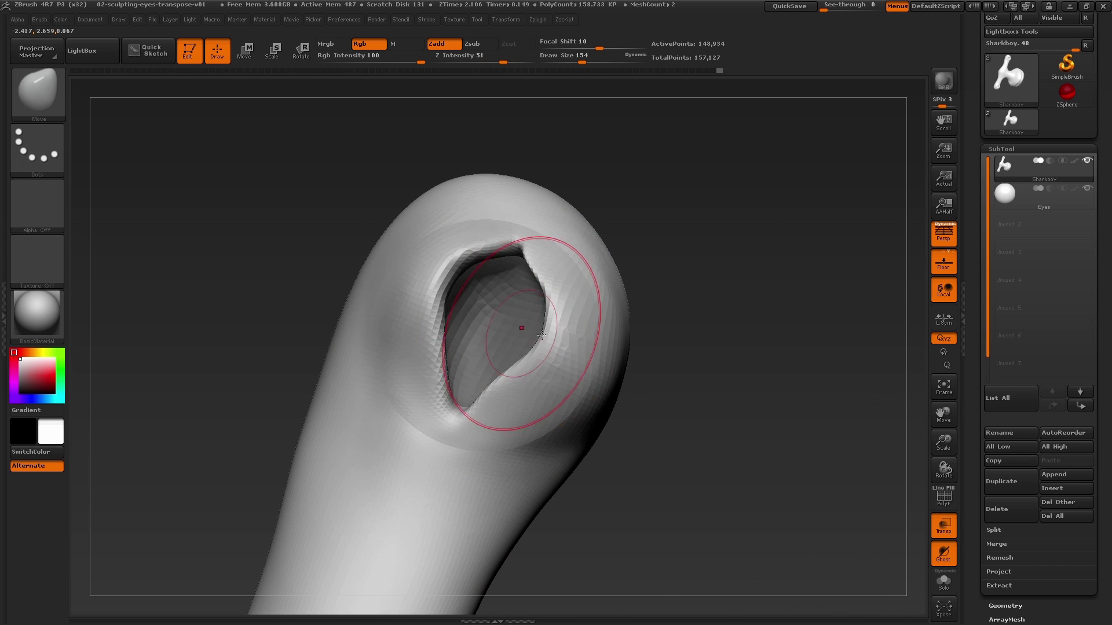
- Pull the outer eyelid edge over the eye sphere with the Move brush at draw size 202
mouse_move(712, 347)
left_mouse_down()
mouse_move(776, 347)
mouse_move(718, 348)
left_mouse_up()
key("s")
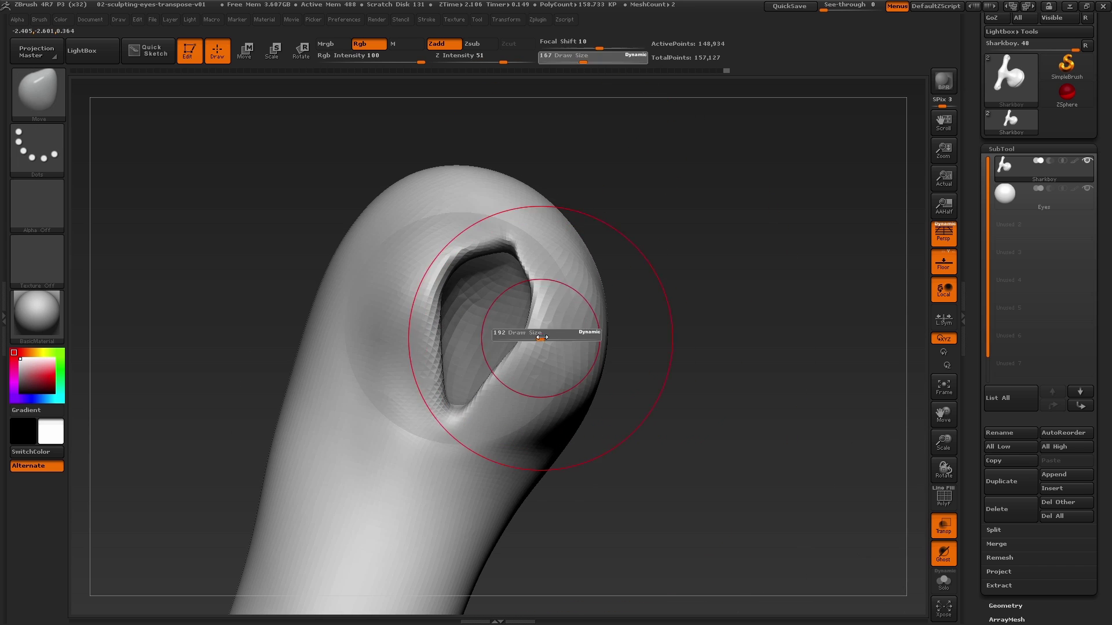
left_click_drag(541, 324, 513, 298)
right_click_drag(513, 298, 460, 302)
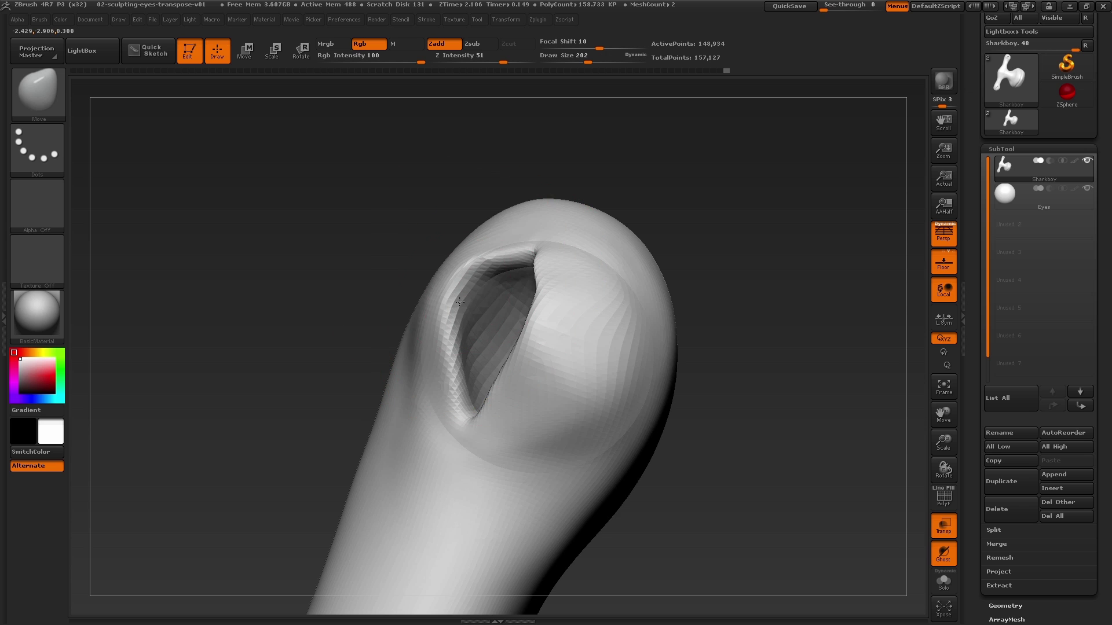
- Turn off transparency, adjust the eyelid rim in side view with the Move brush at draw size 212, and frame the whole head
left_click(944, 528)
left_click_drag(834, 414, 666, 378)
left_click_drag(595, 370, 620, 355, "shift")
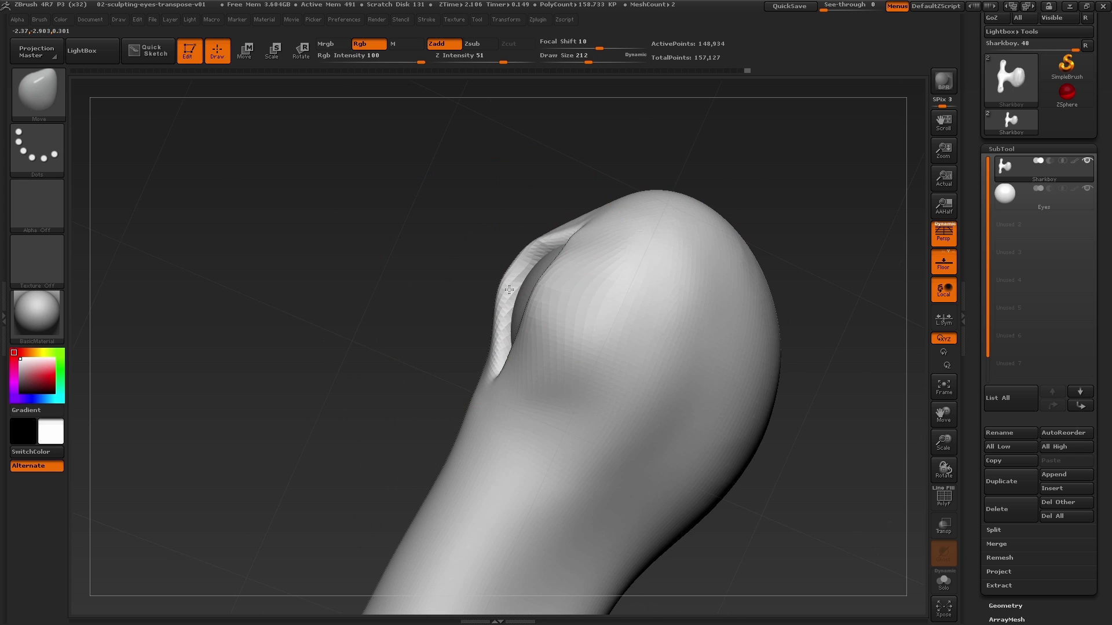
left_click_drag(509, 289, 515, 291)
mouse_move(802, 316)
left_mouse_down("alt")
mouse_move(623, 342)
mouse_move(670, 324)
mouse_move(720, 340)
left_mouse_up("alt")
key("f")
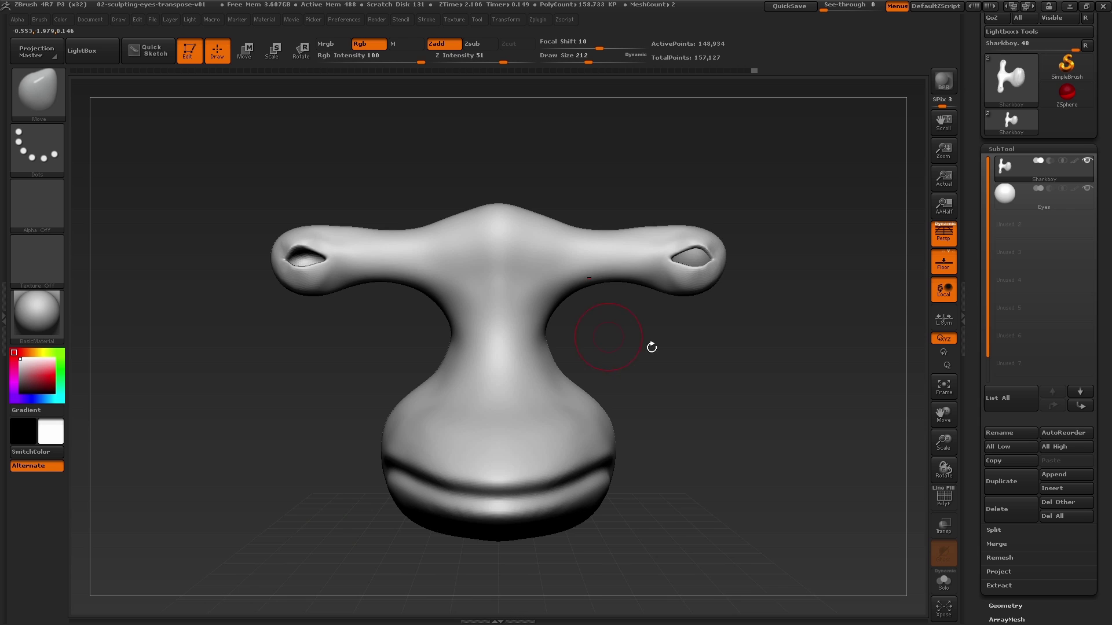
left_click_drag(727, 382, 735, 383, "alt")
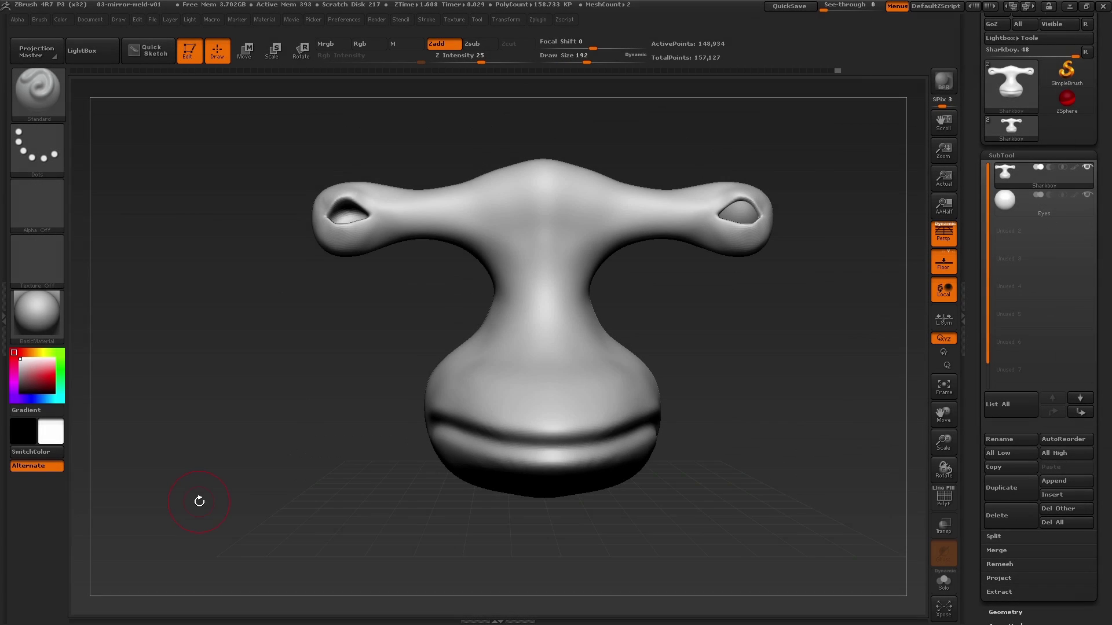
- Make the Eyes subtool active and inspect the single eye in its socket
left_click_drag(752, 359, 710, 378, "alt")
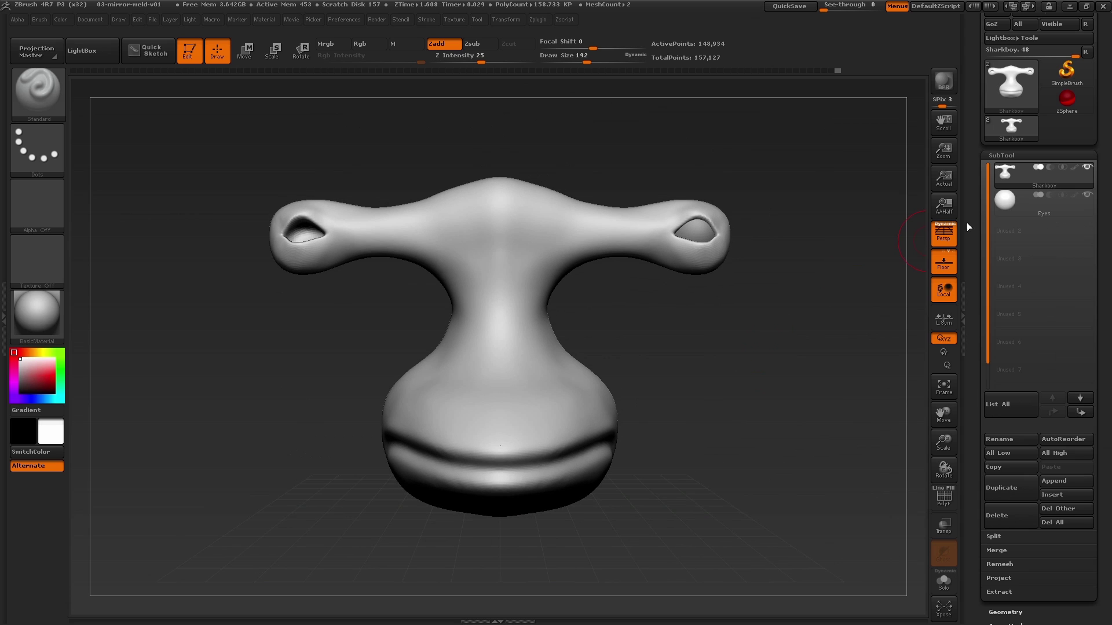
left_click(1008, 204)
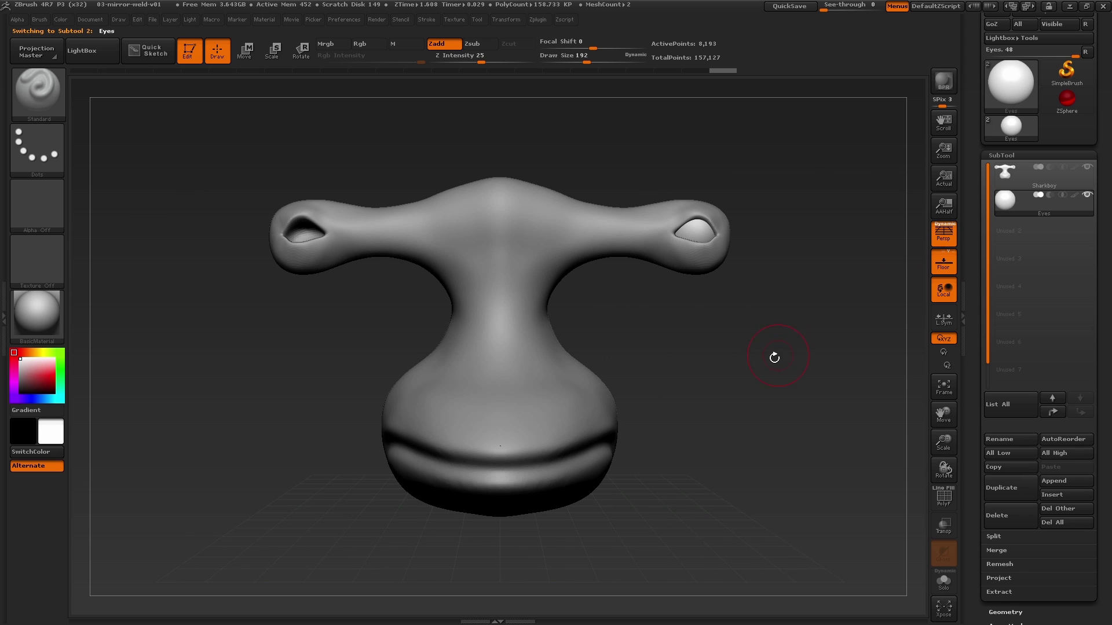
left_click_drag(774, 358, 749, 373, "alt")
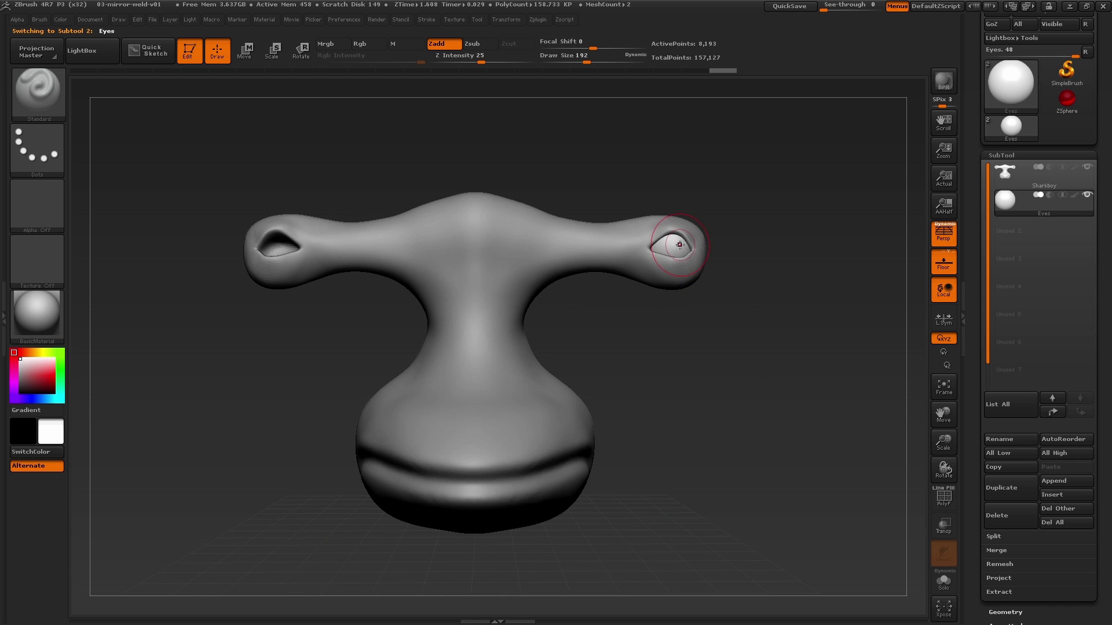
mouse_move(675, 246)
right_mouse_down()
mouse_move(657, 251)
mouse_move(666, 250)
right_mouse_up()
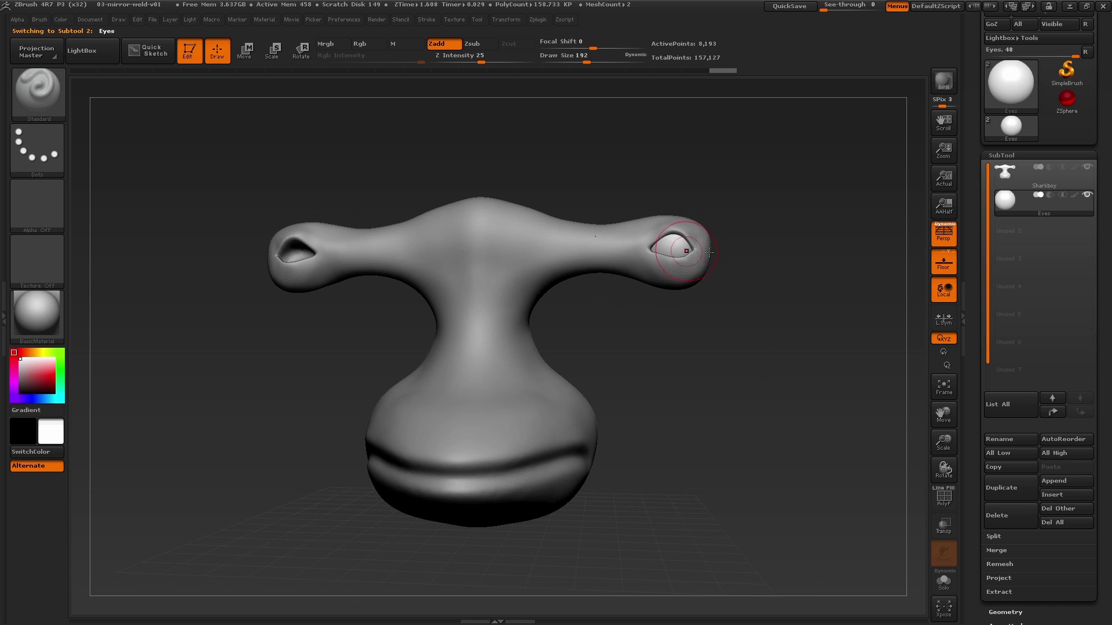
left_click_drag(776, 258, 789, 253)
- Apply Mirror And Weld from the Modify Topology options to the Eyes subtool to fill the empty socket with a matching eye
left_click(1026, 154)
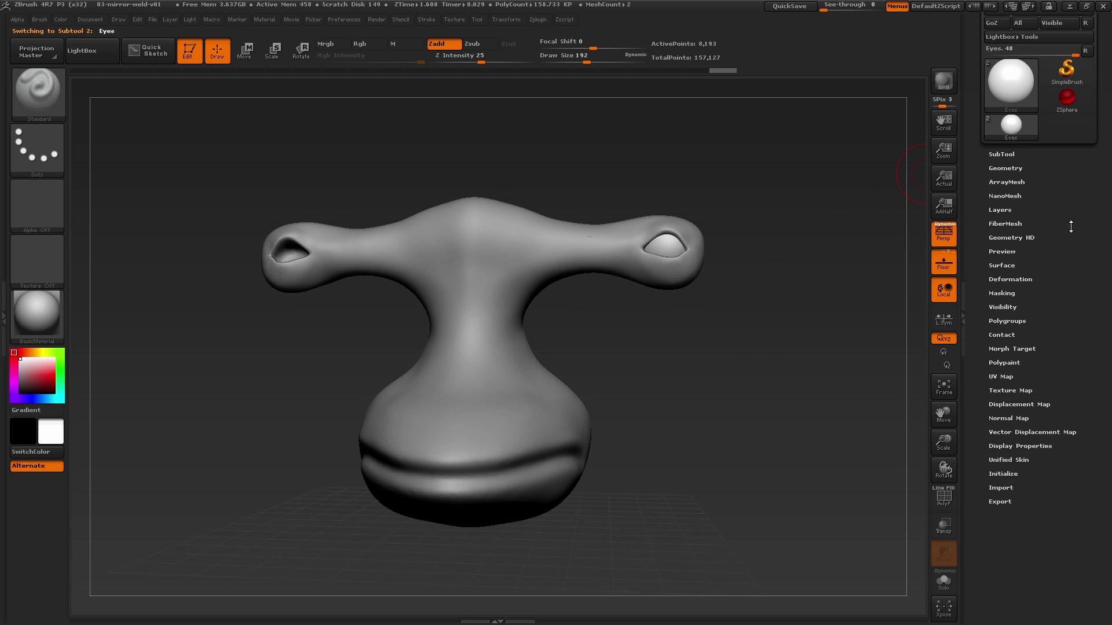
left_click(1014, 168)
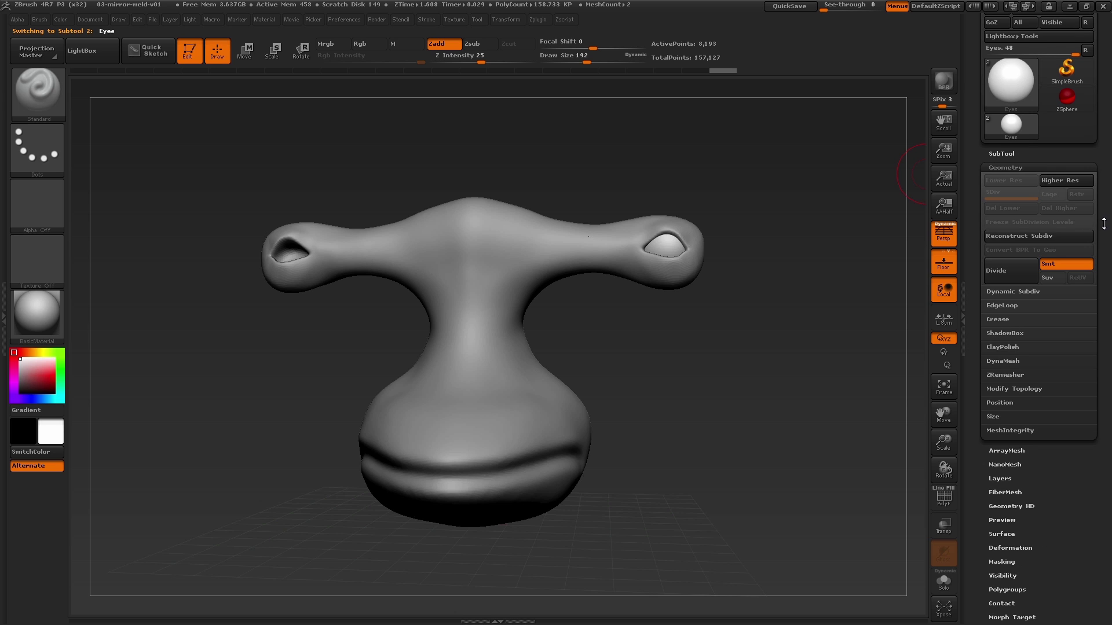
left_click_drag(1104, 224, 1100, 197)
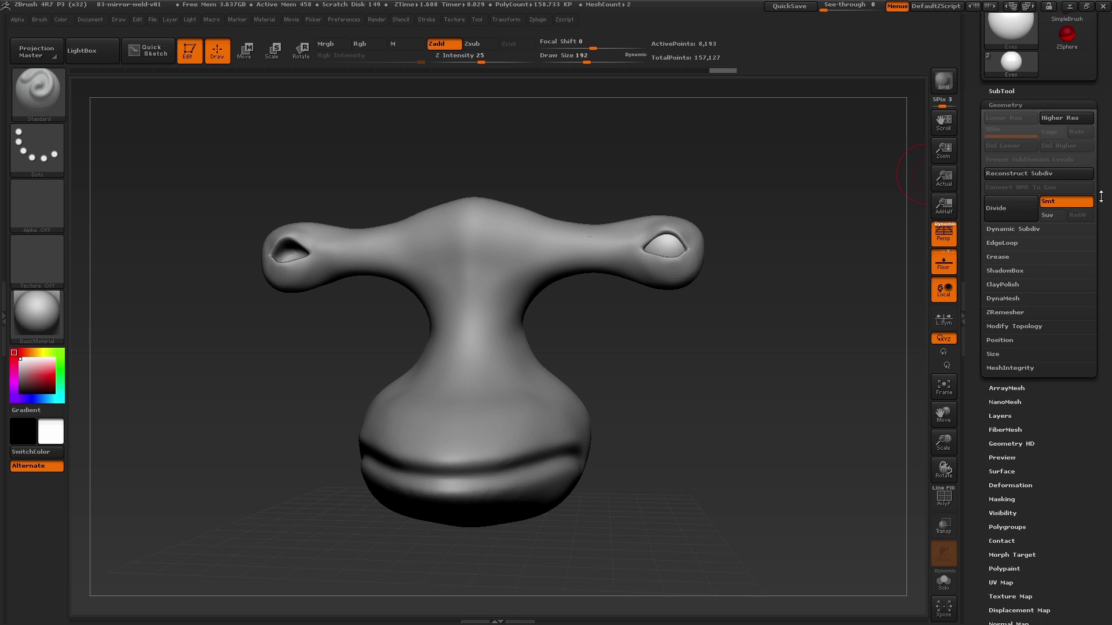
left_click(1022, 326)
left_click_drag(1107, 326, 1104, 294)
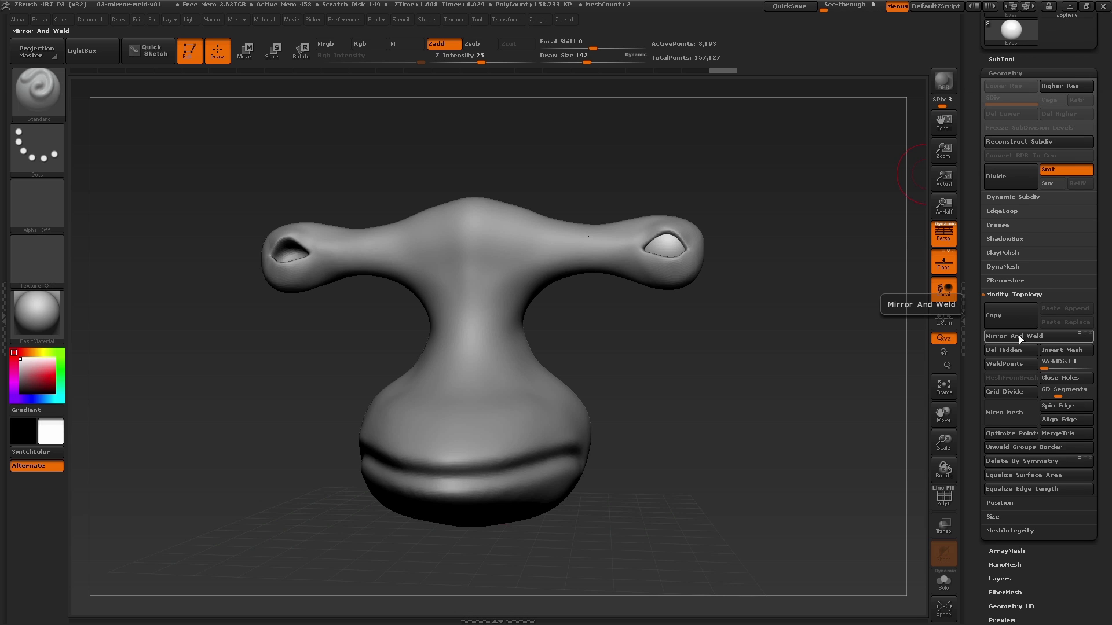
mouse_move(771, 368)
left_mouse_down()
mouse_move(779, 408)
mouse_move(774, 360)
left_mouse_up()
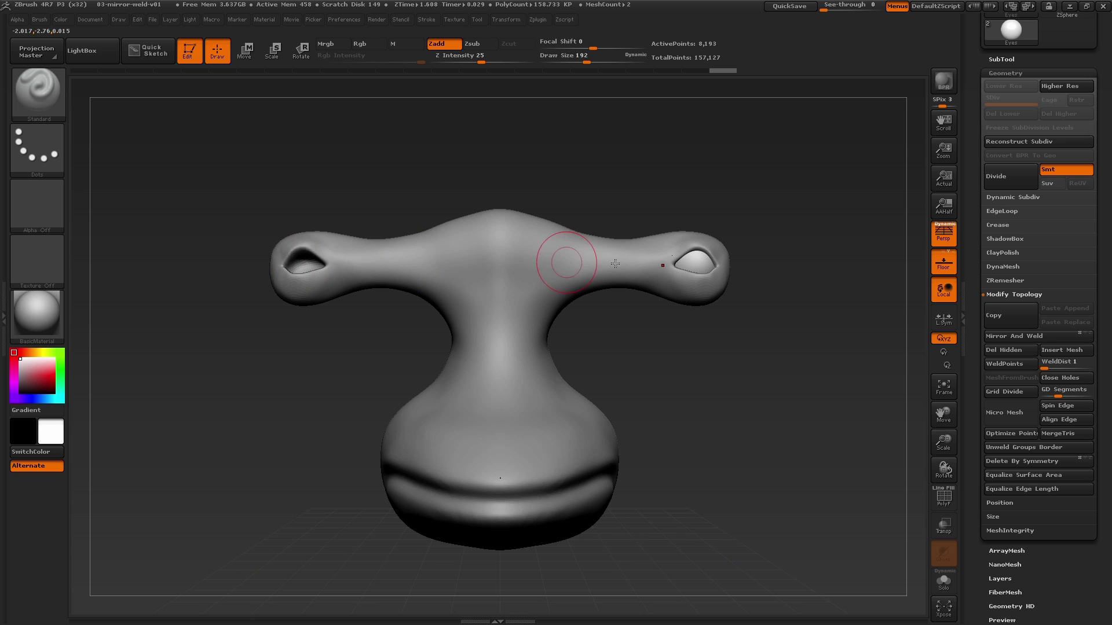
left_click_drag(601, 298, 774, 350)
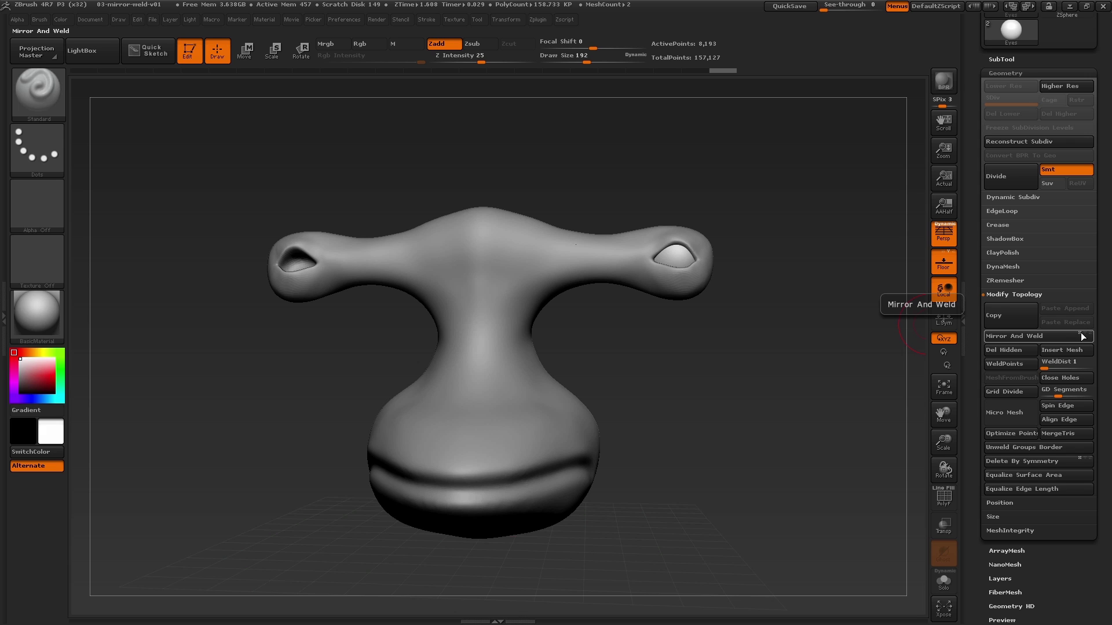
left_click(1030, 336)
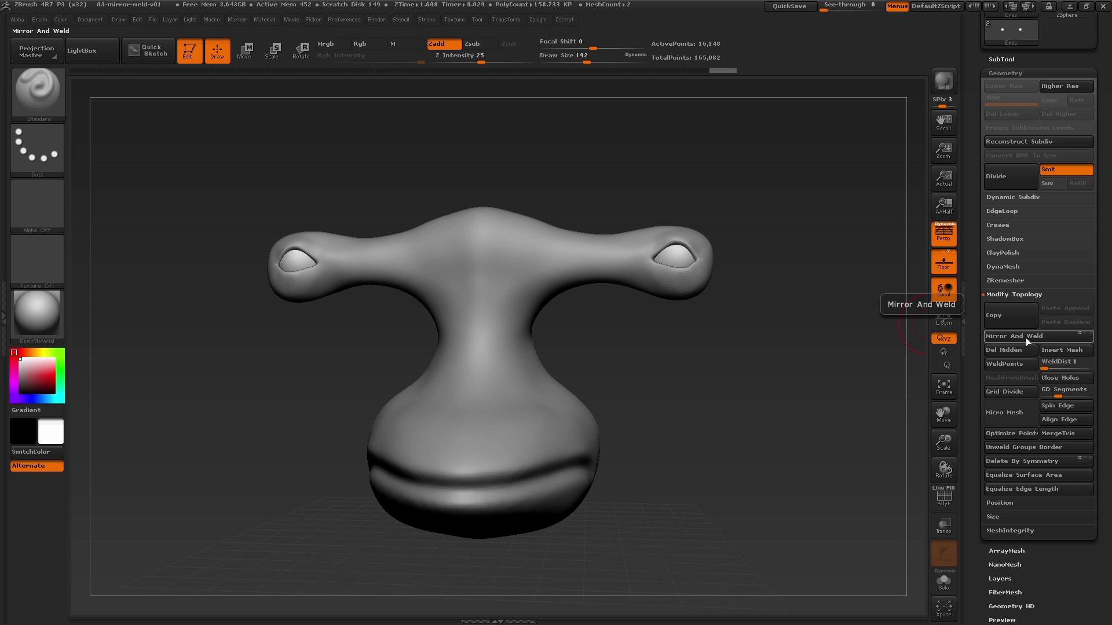
left_click_drag(780, 417, 817, 418)
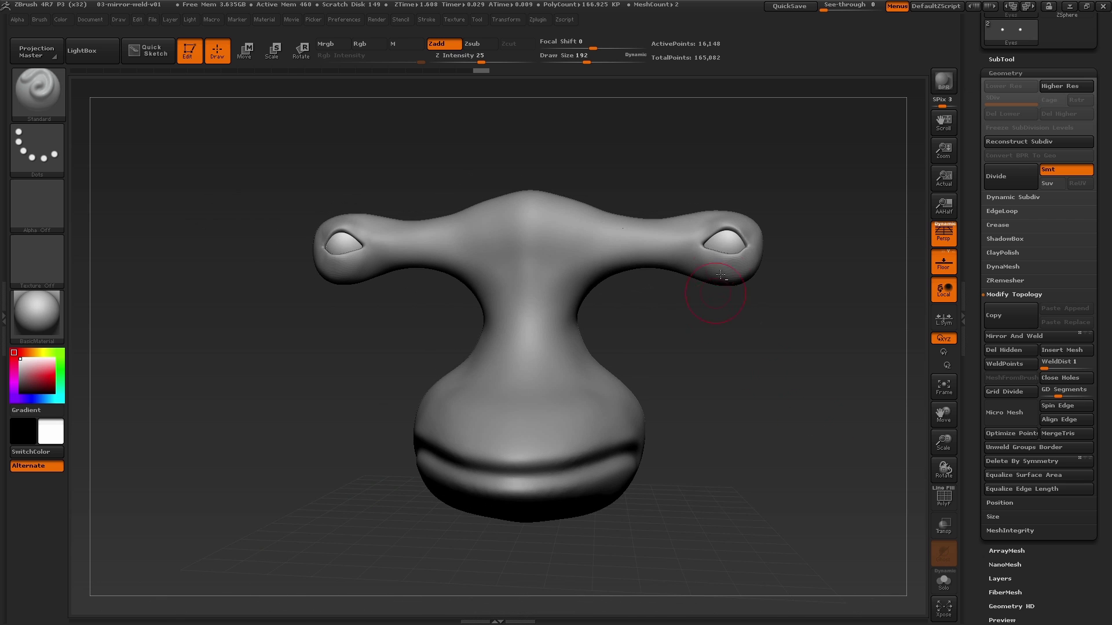
left_click(1002, 59)
left_click_drag(806, 380, 773, 386)
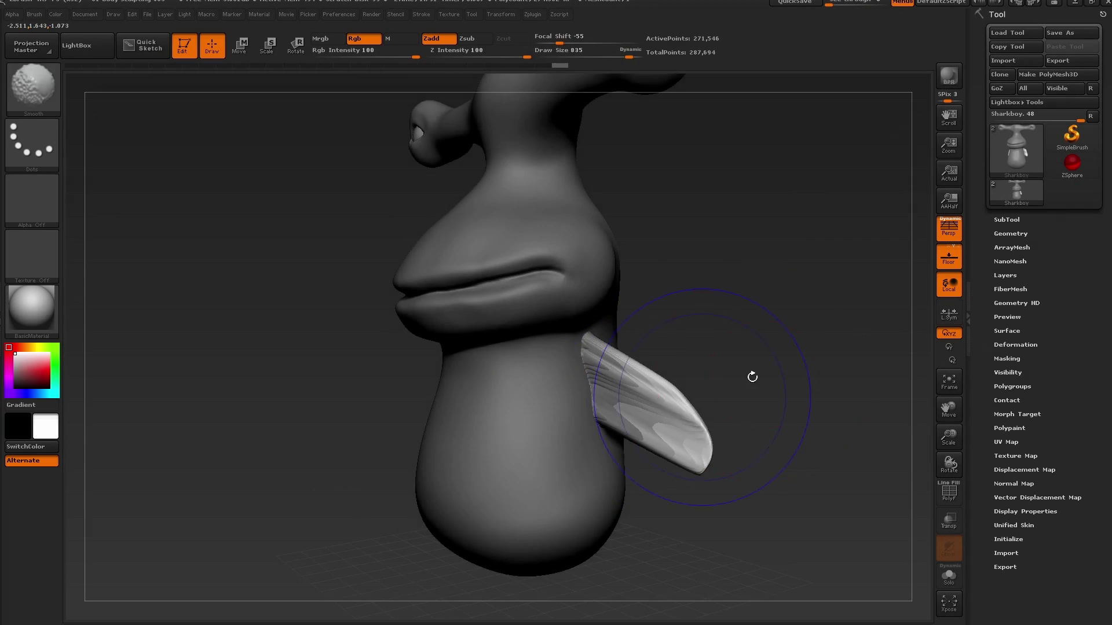
- Pull the fin on the character's back into a curved shark-fin shape with the Move brush at draw size 1000
mouse_move(752, 377)
left_mouse_down()
mouse_move(675, 373)
mouse_move(695, 375)
left_mouse_up()
key("s")
left_click(660, 375)
mouse_move(645, 344)
left_mouse_down()
mouse_move(686, 330)
mouse_move(663, 255)
left_mouse_up()
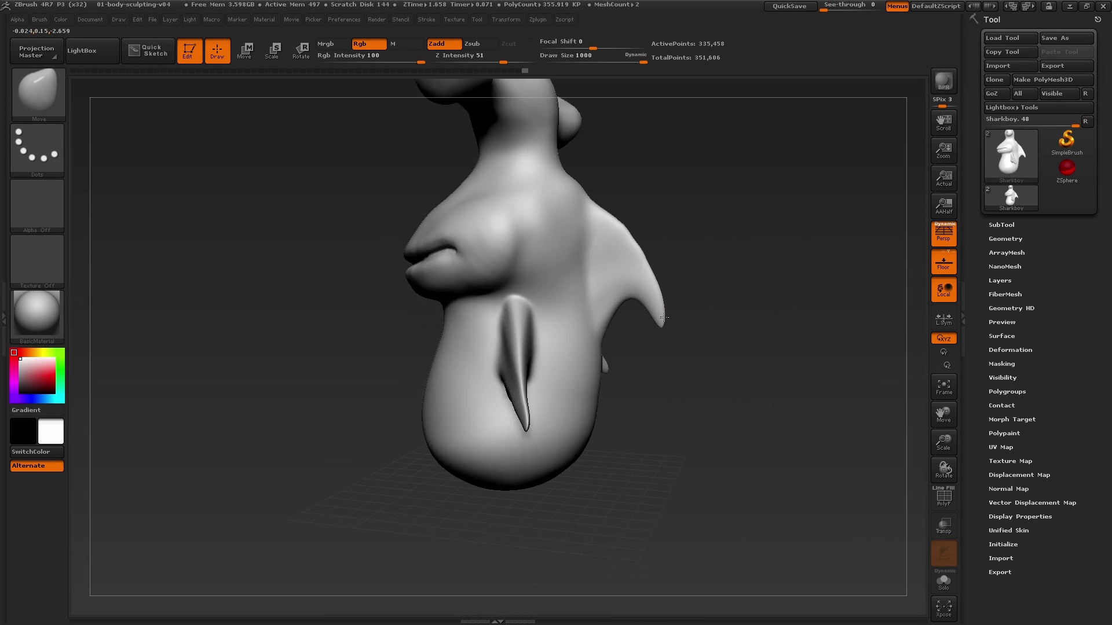
left_click_drag(646, 284, 652, 250)
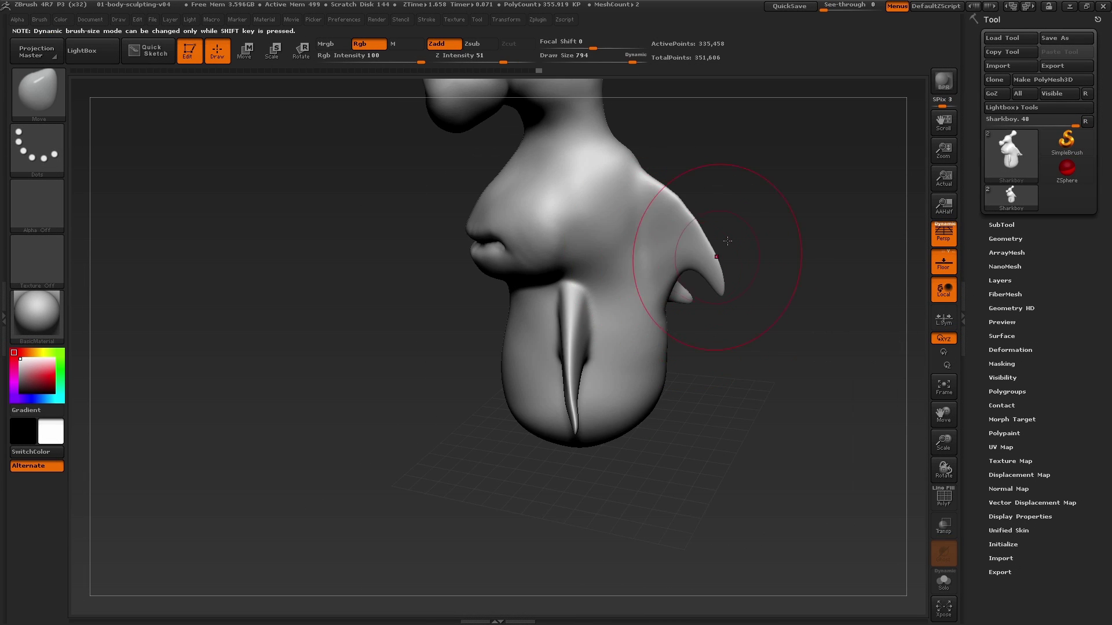